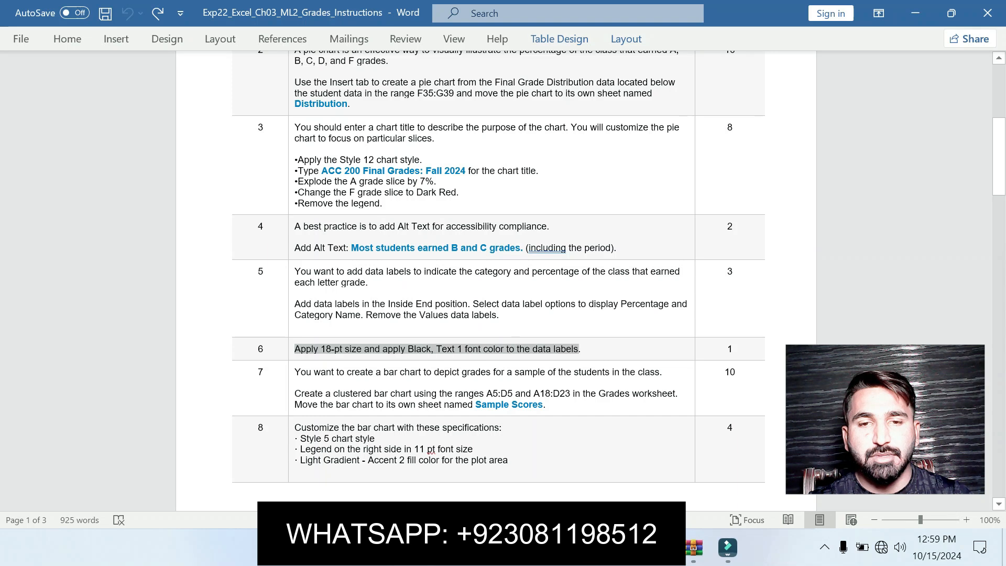
Apply 14 pt font size and Black, Text 1 font color to the pie chart's data labels
click(651, 329)
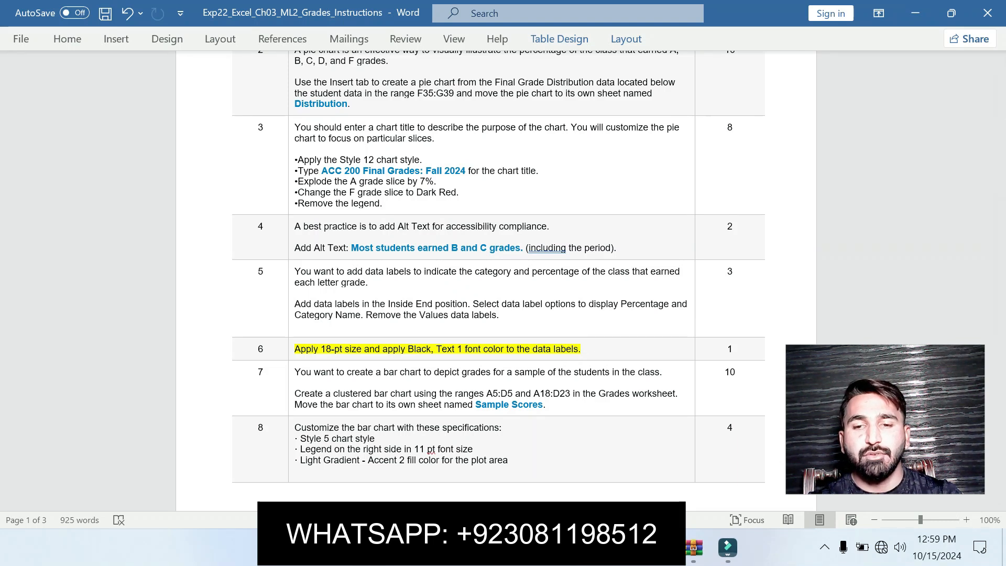
key(alt+Tab)
click(463, 206)
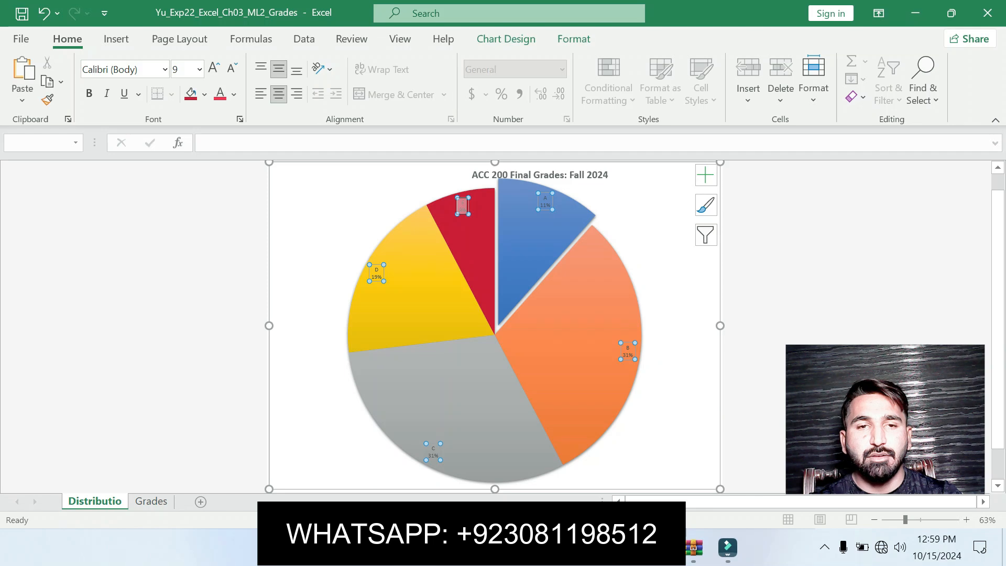
click(200, 69)
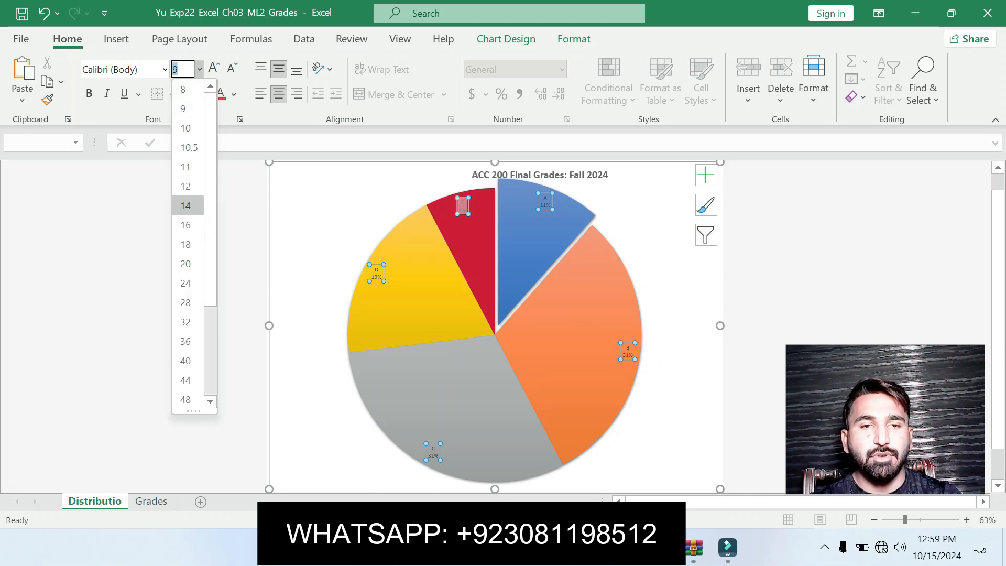
click(186, 205)
click(234, 94)
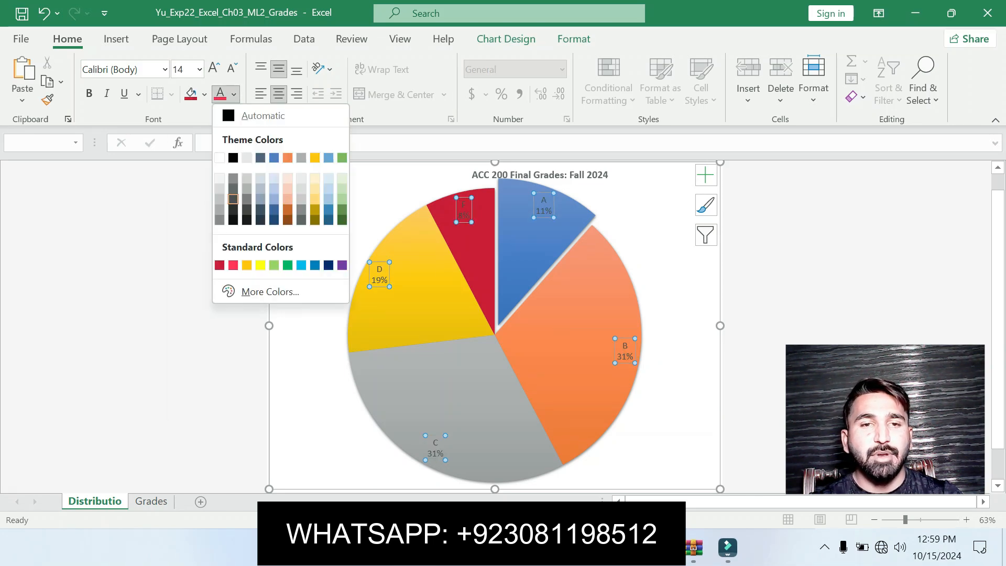
click(233, 157)
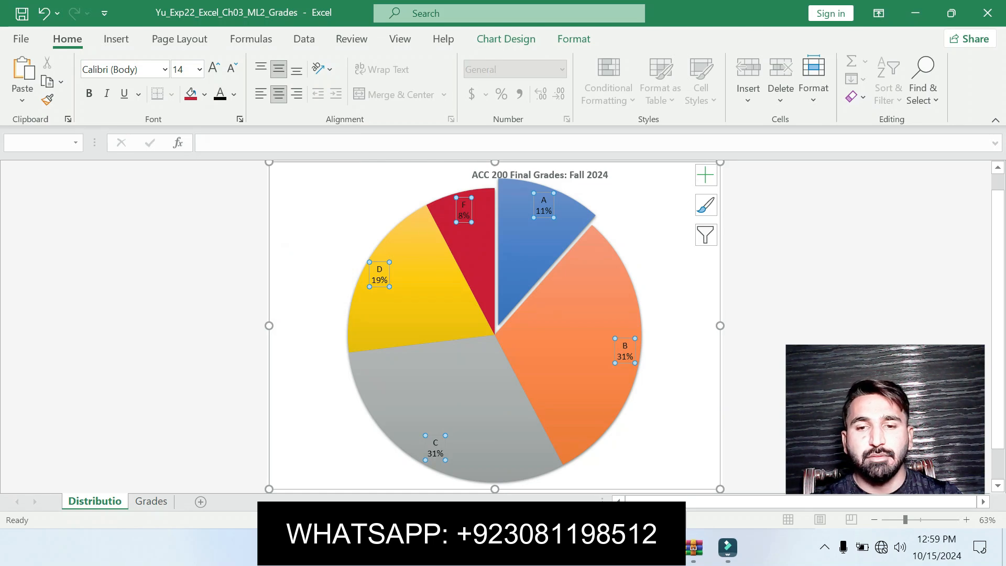
key(alt+Tab)
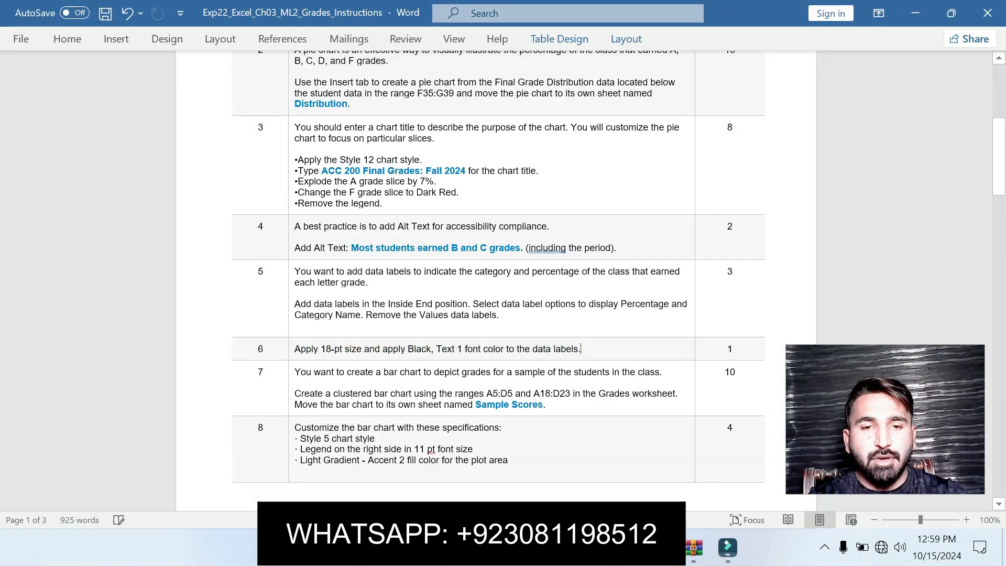
key(shift+Home)
drag(295, 393, 598, 394)
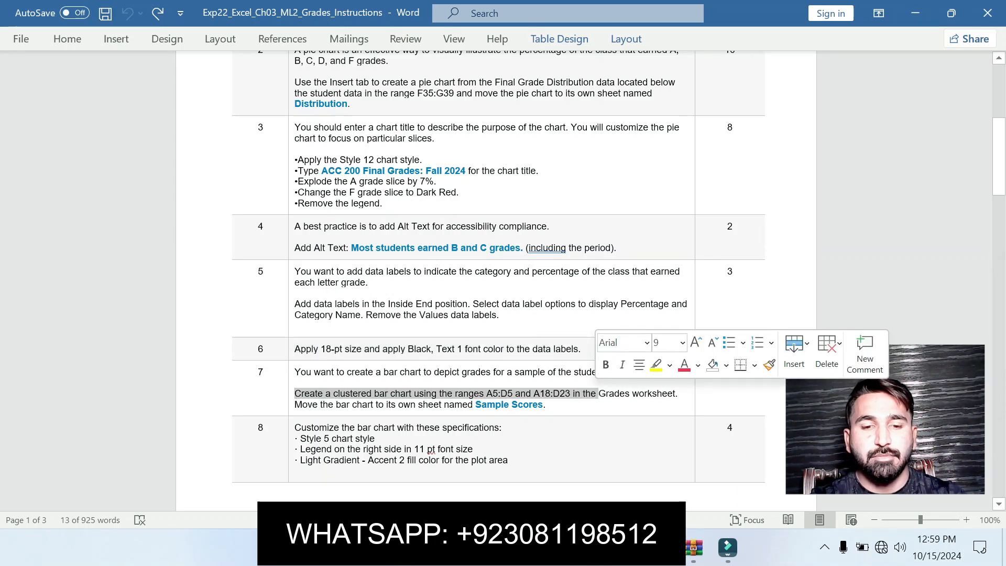
text(]])
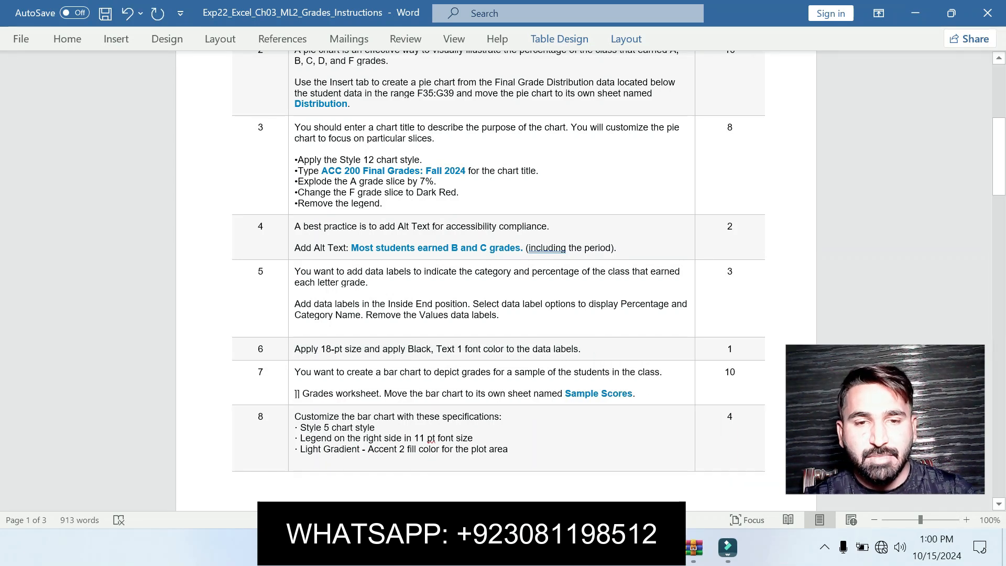
drag(295, 393, 635, 393)
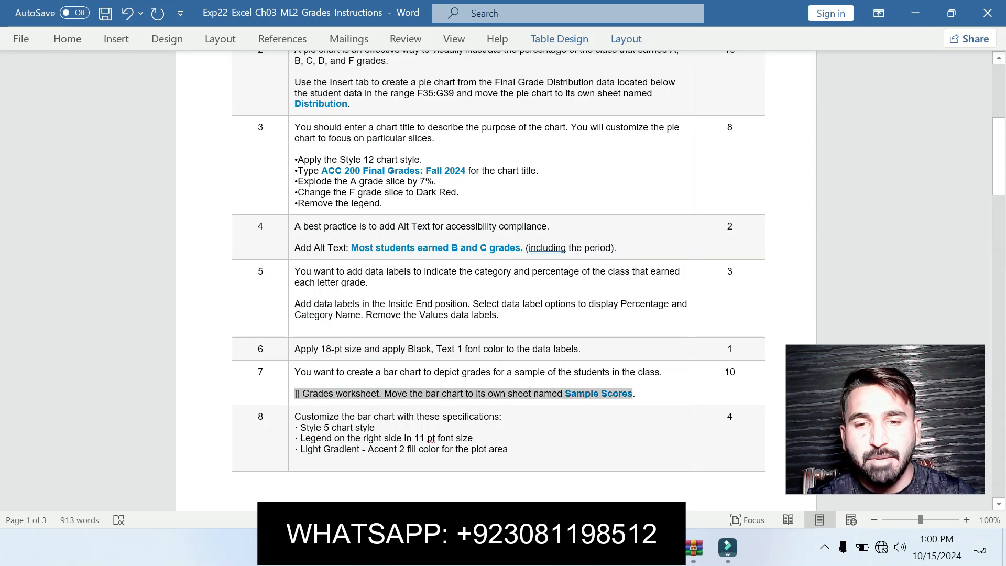
click(699, 372)
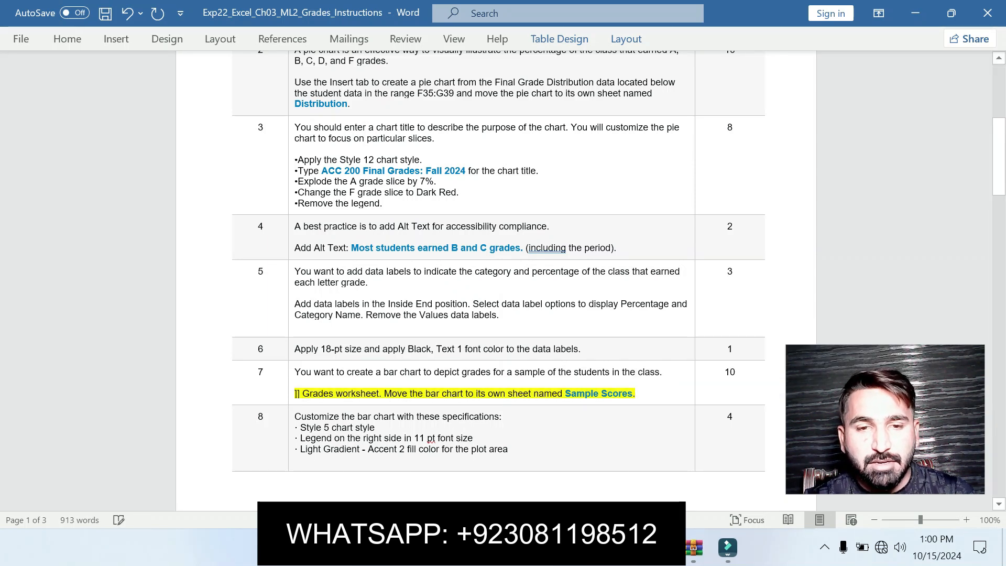
key(ctrl+z)
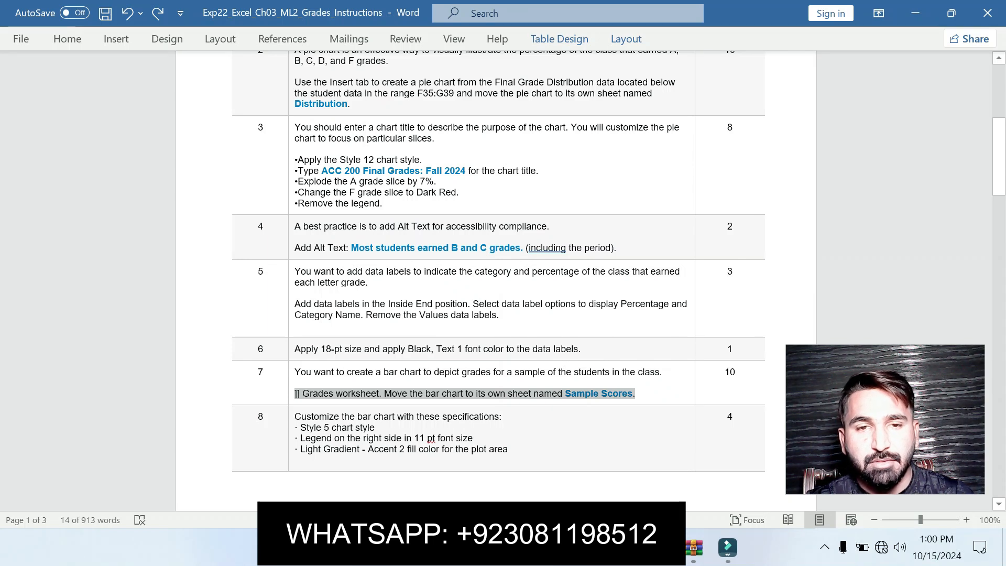
key(ctrl+z)
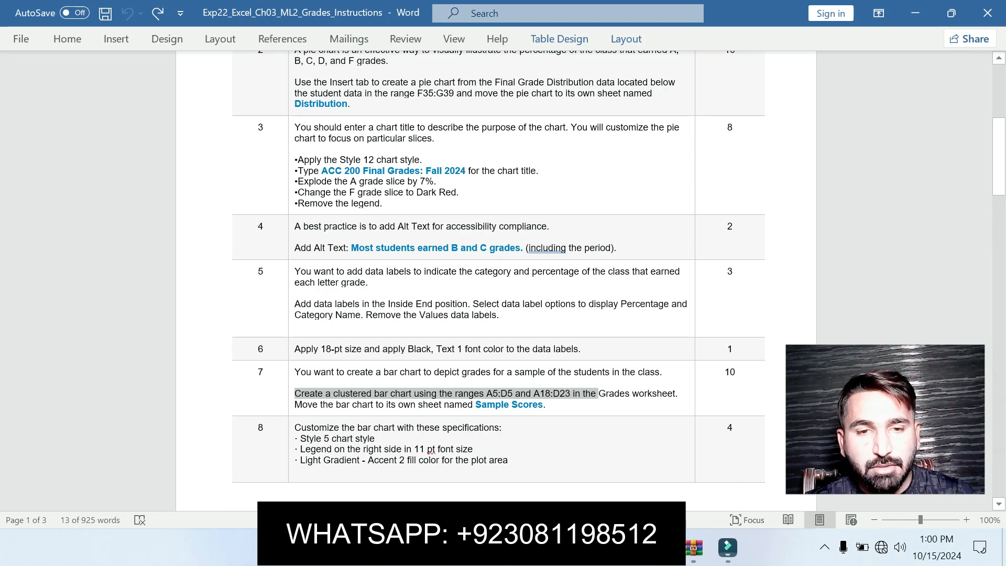
Highlight instruction 7's text in the document and copy its range reference A5:D5
drag(296, 383, 546, 405)
click(625, 380)
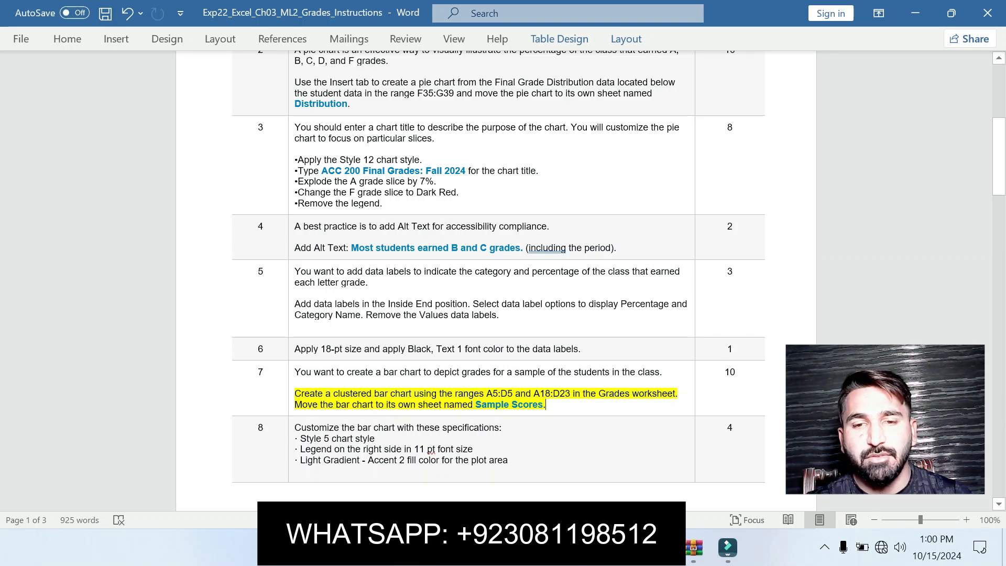
drag(486, 393, 513, 394)
key(ctrl+c)
key(alt+Tab)
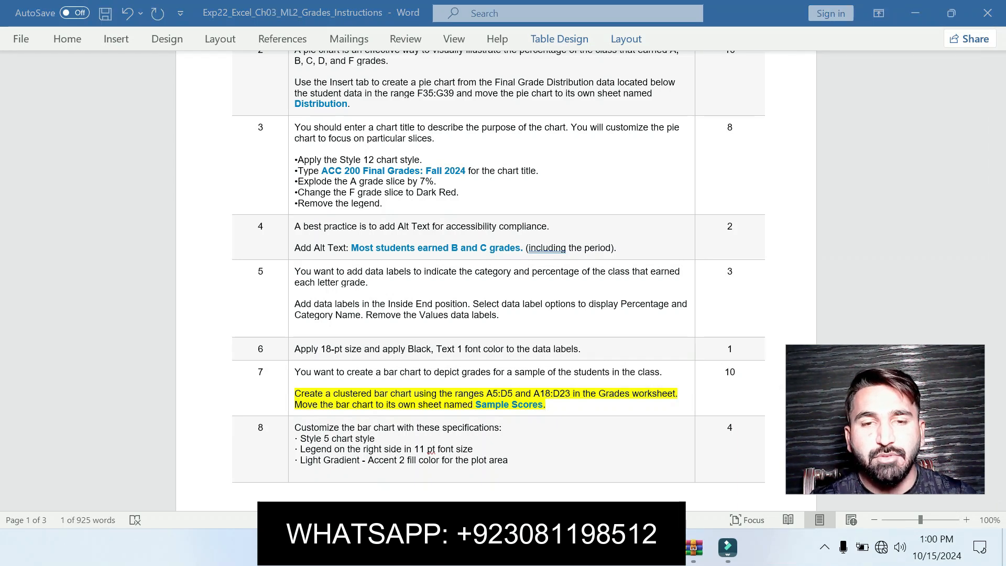
click(151, 501)
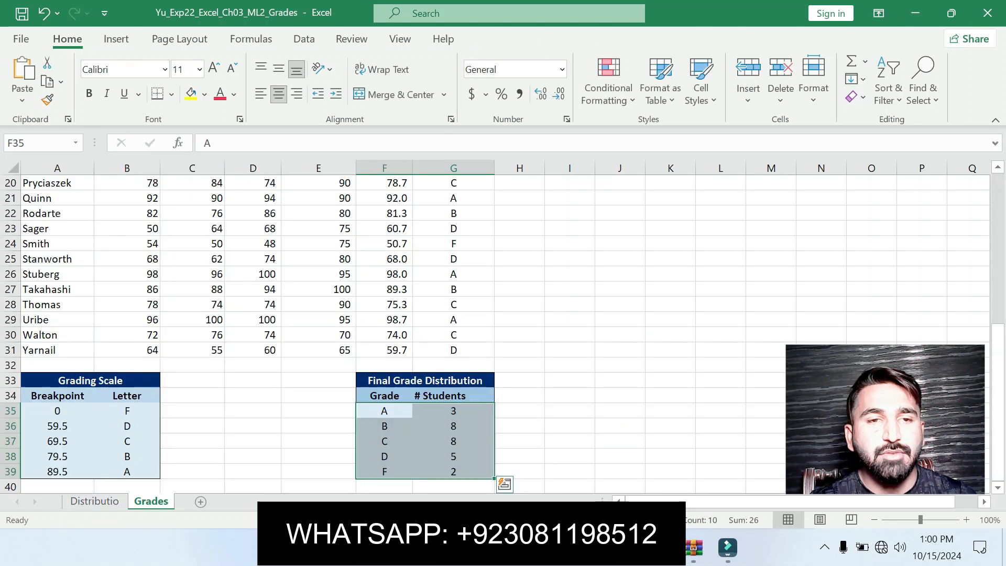
key(ctrl+v)
key(Return)
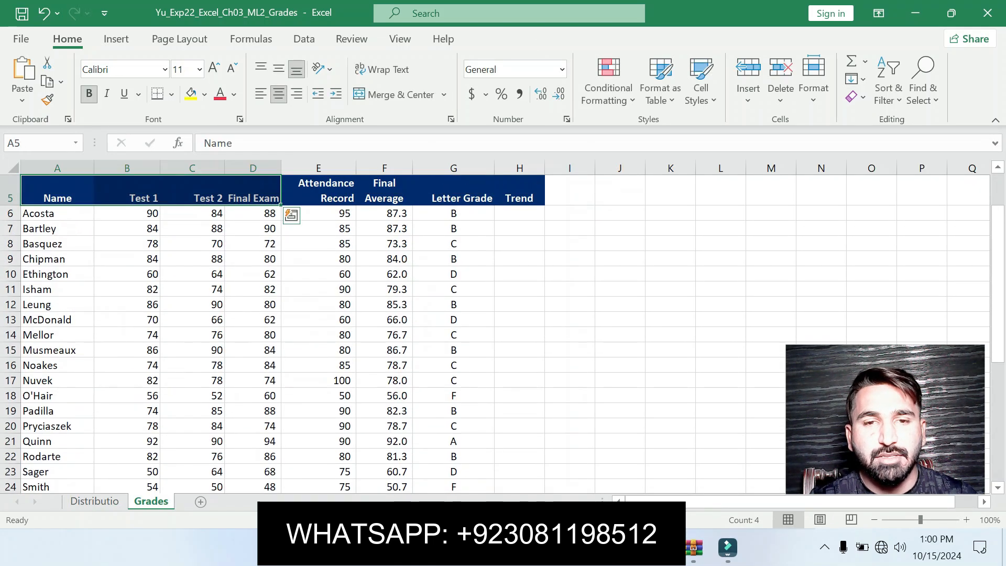
key(alt+Tab)
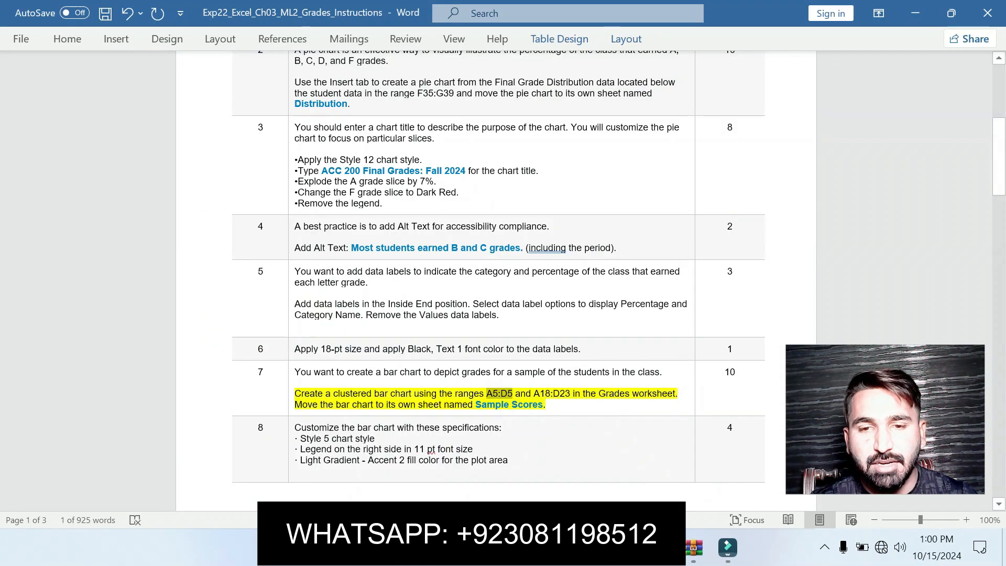
mouse_move(694, 548)
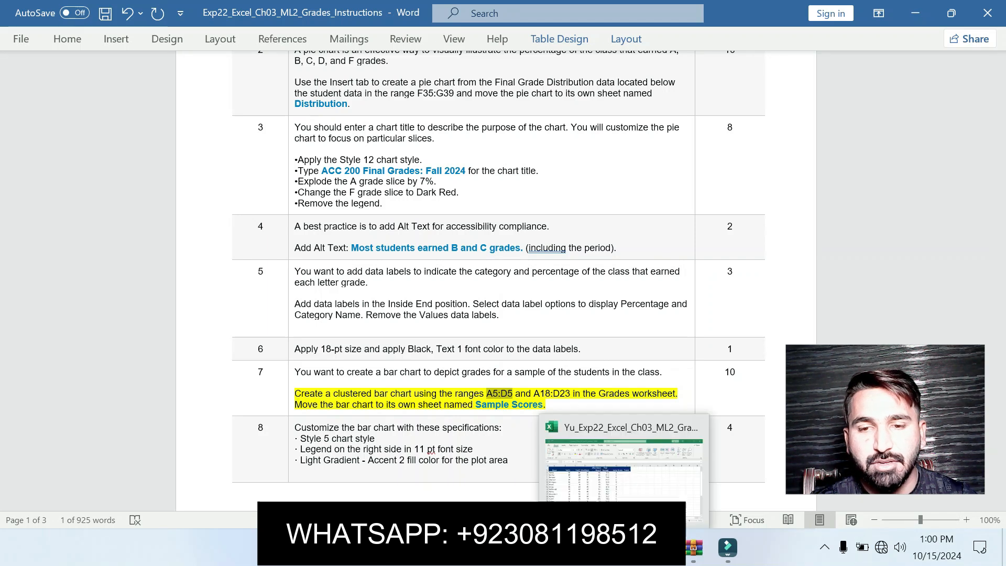
click(624, 548)
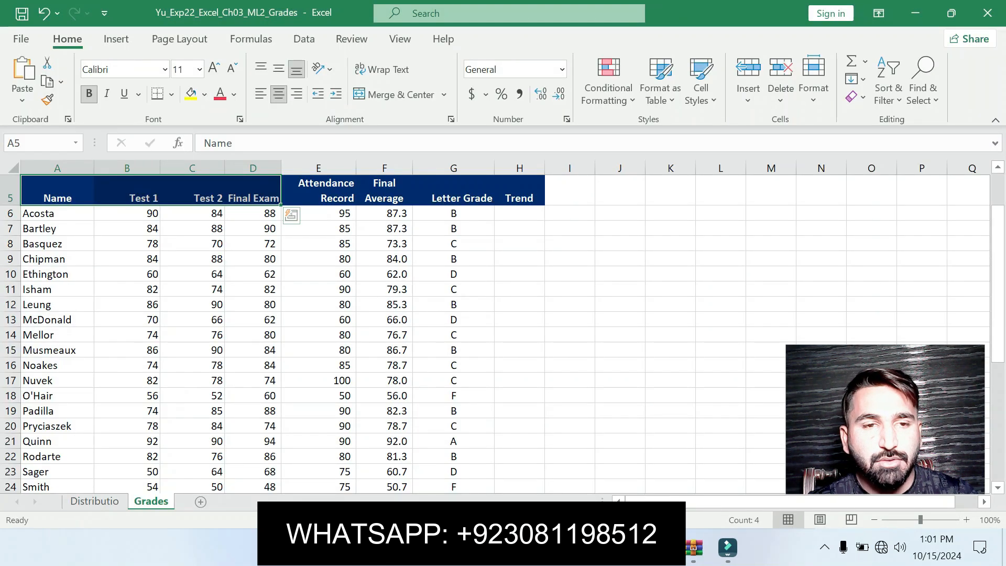
drag(57, 396, 253, 442)
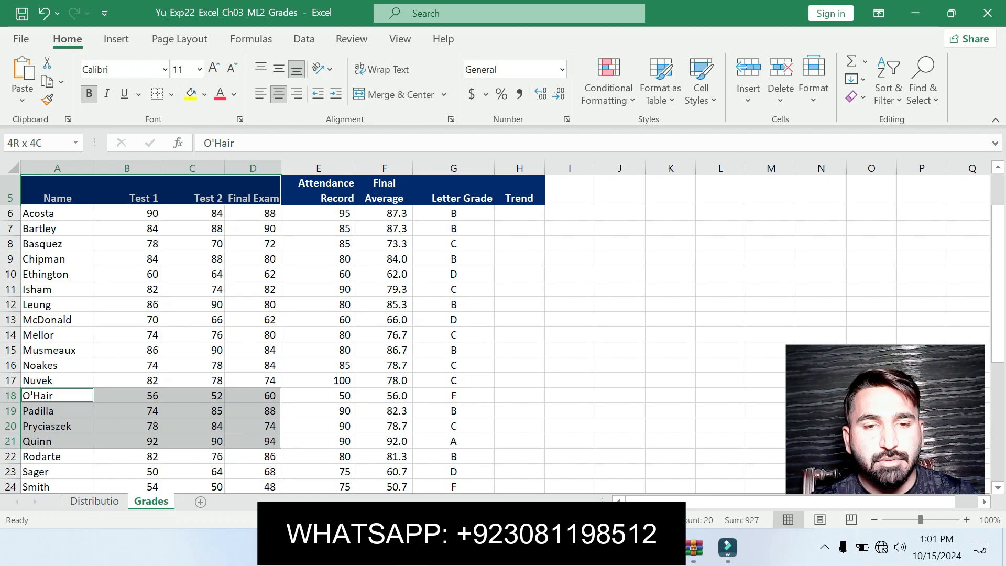
drag(253, 442, 254, 397)
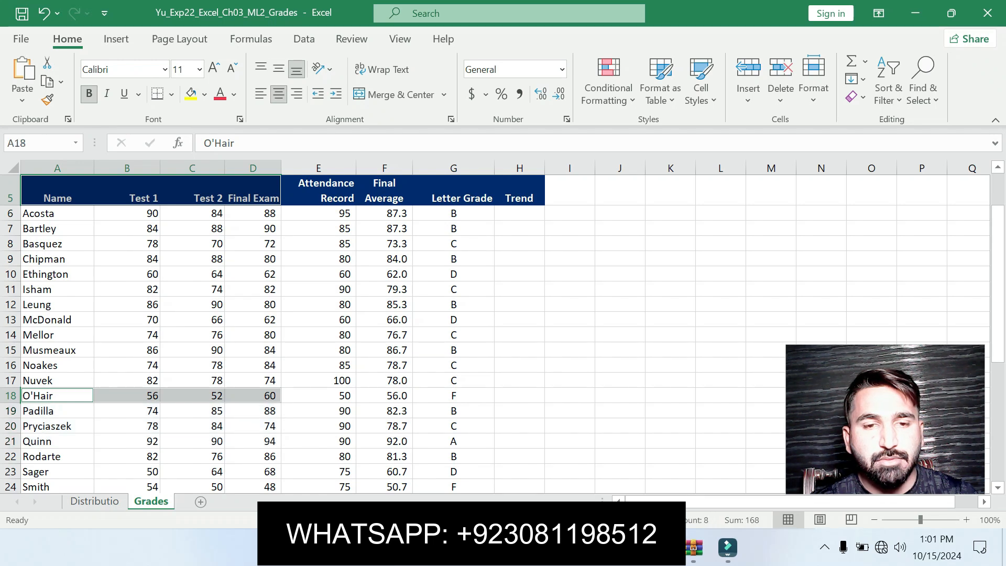
key(alt+Tab)
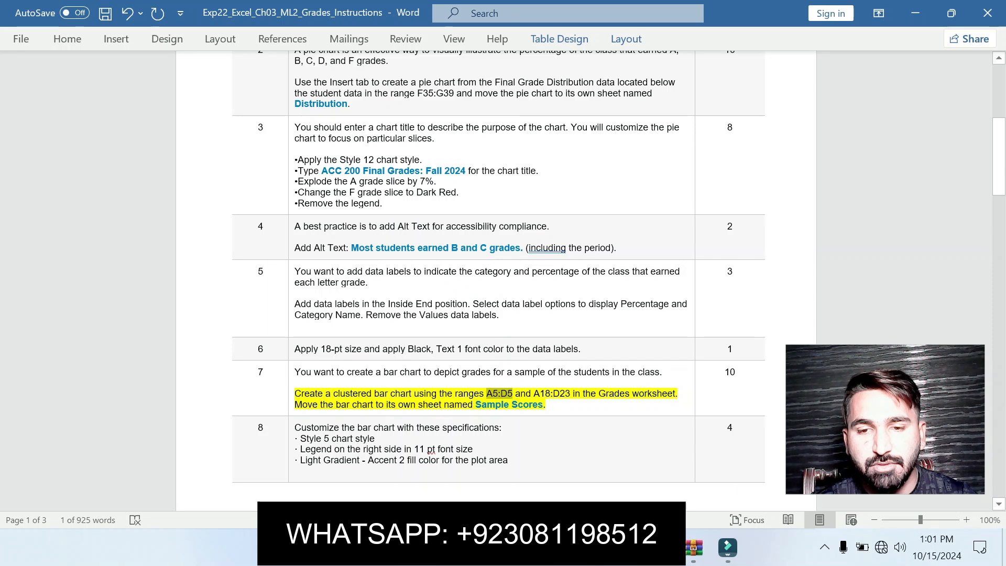
click(694, 548)
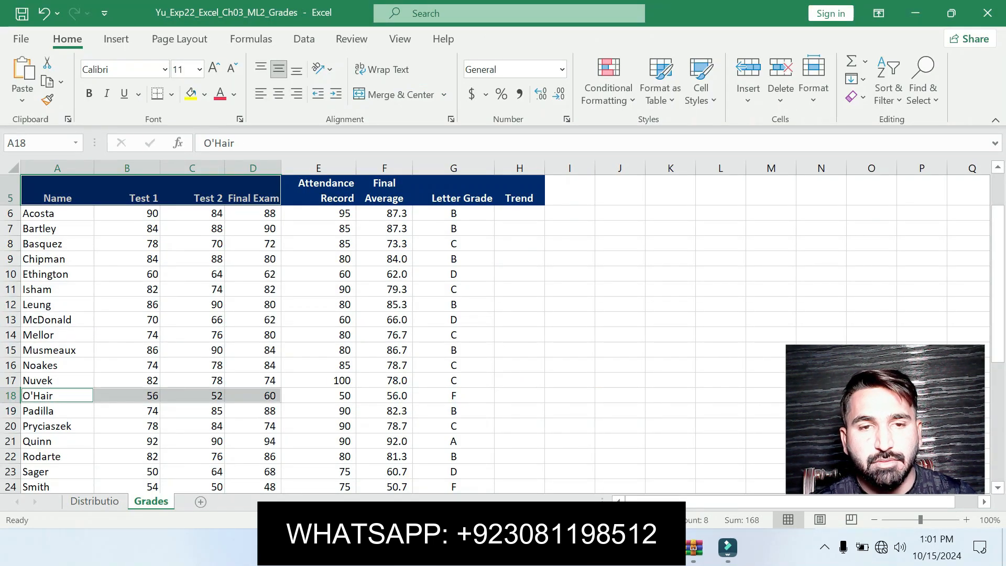
Select the range A5:D5 on the Grades worksheet and add A18:D23 to the selection
click(23, 144)
key(ctrl+v)
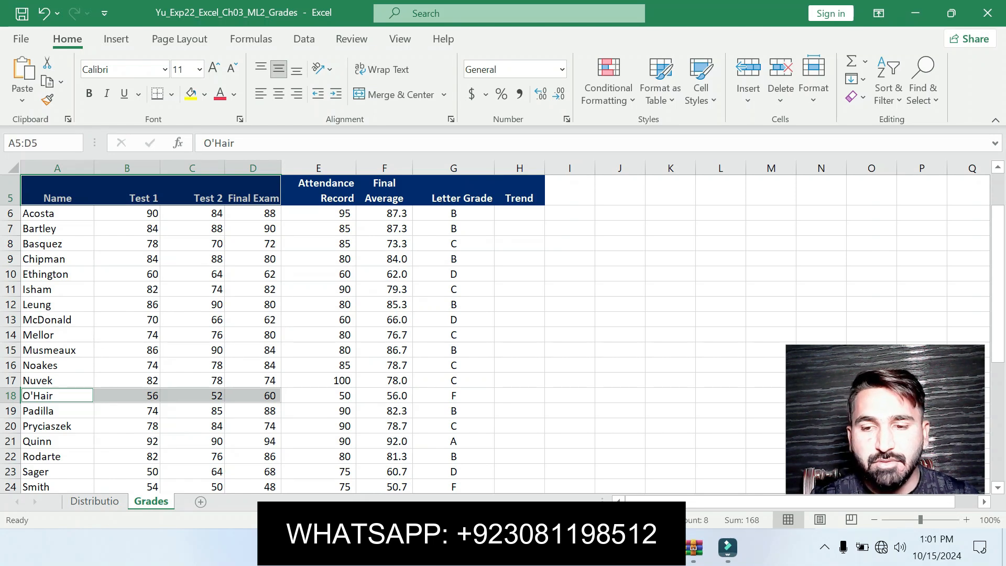
key(Return)
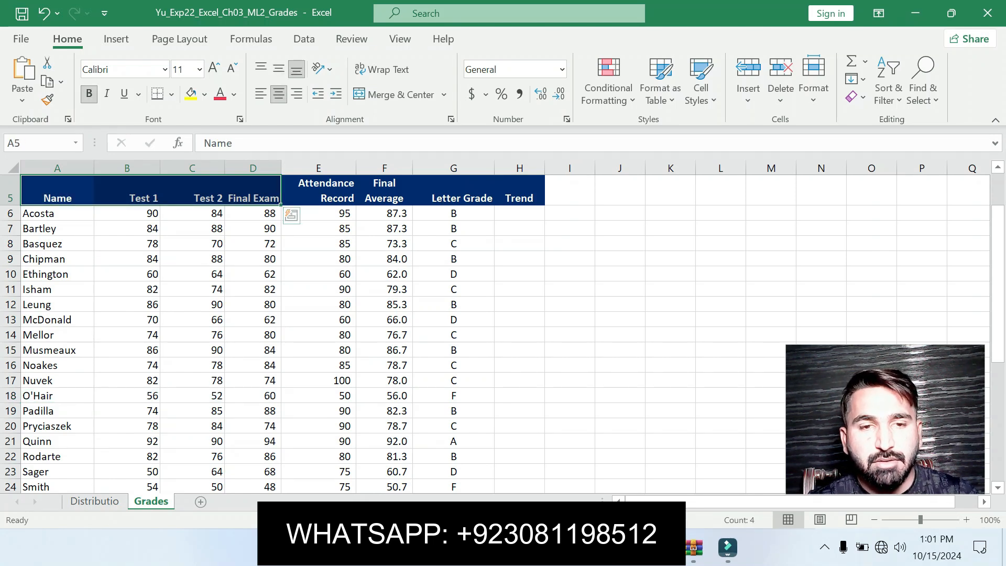
drag(57, 396, 258, 472)
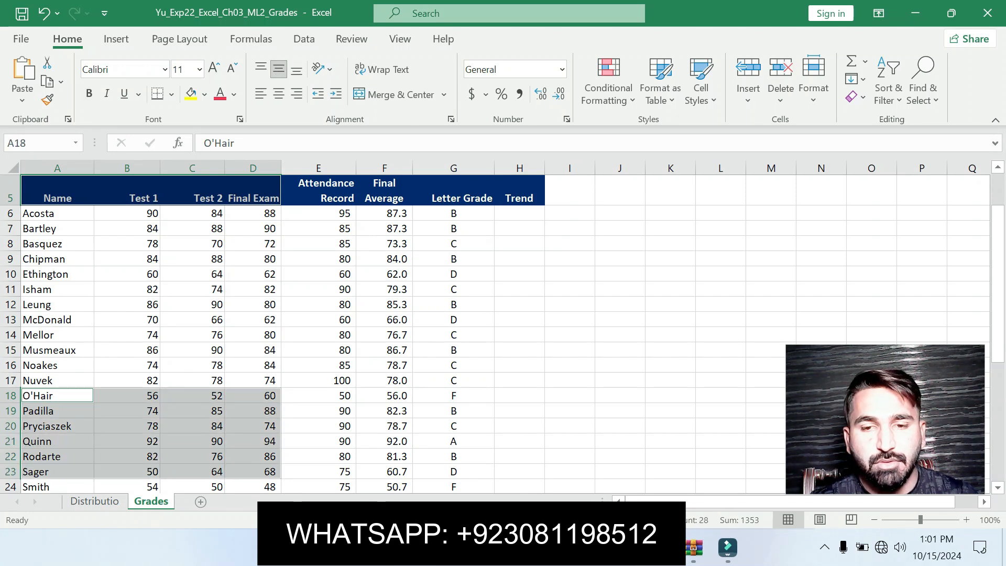
Insert a recommended Stacked Bar chart from the selected student data
key(alt+Tab)
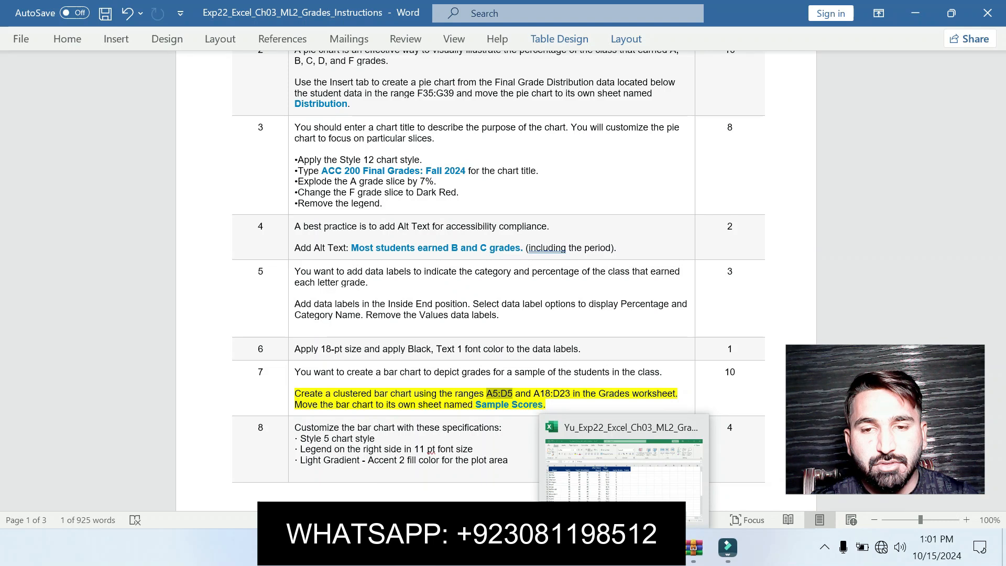
click(624, 547)
click(116, 39)
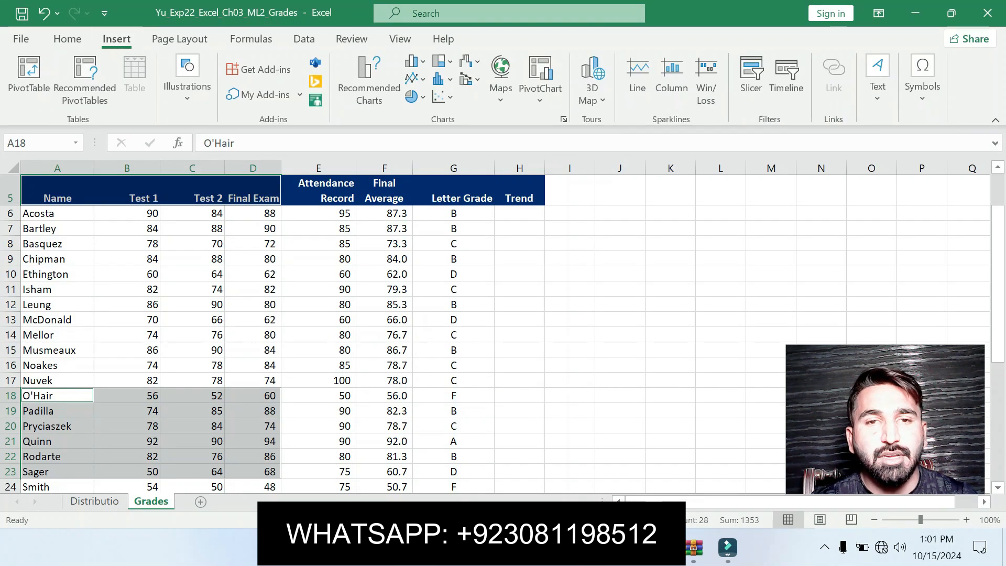
click(369, 79)
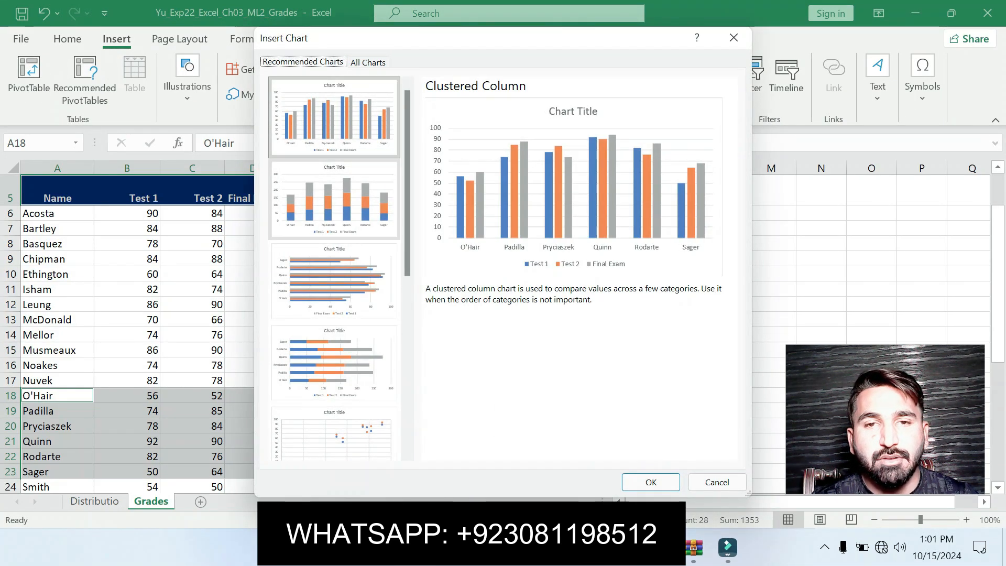
click(334, 199)
click(334, 362)
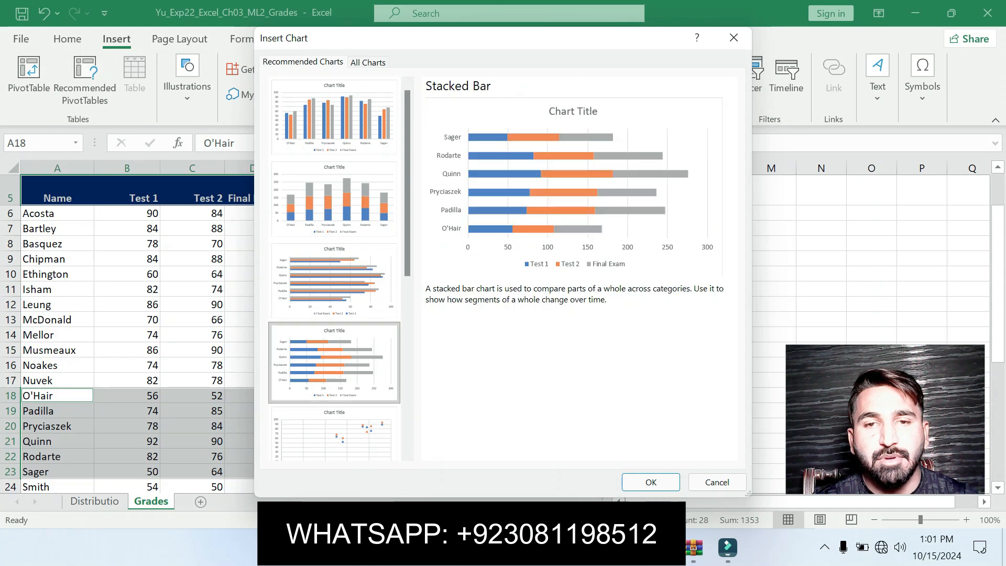
mouse_move(695, 548)
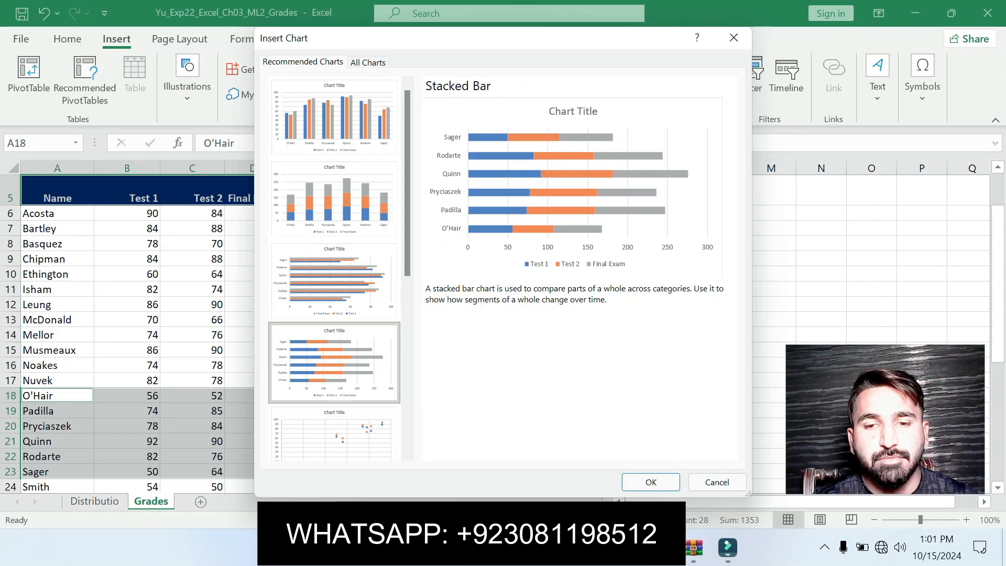
click(647, 481)
Replace the A5:D5 reference in the instruction text with ]] and select the sheet name Sample Scores
click(594, 548)
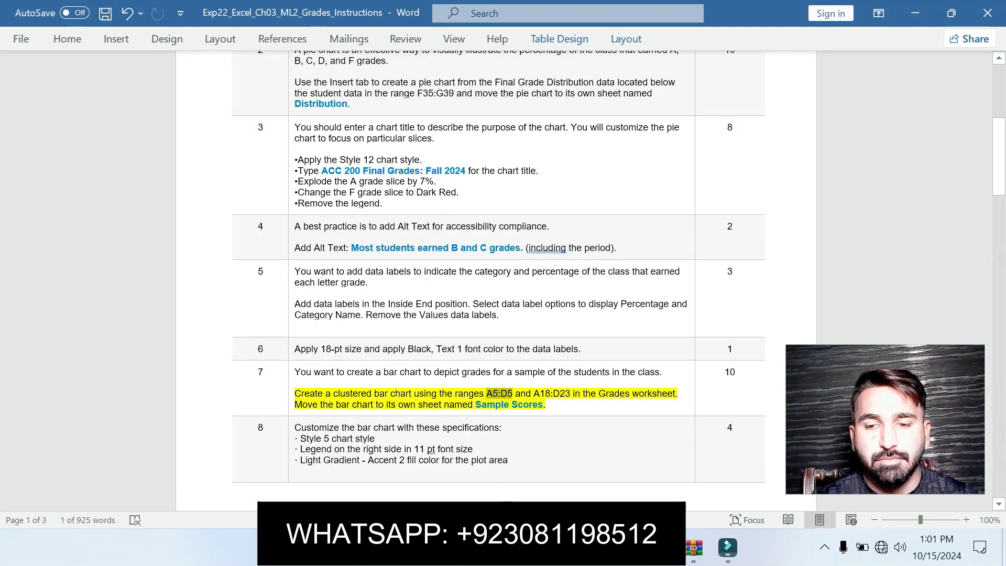
text(]])
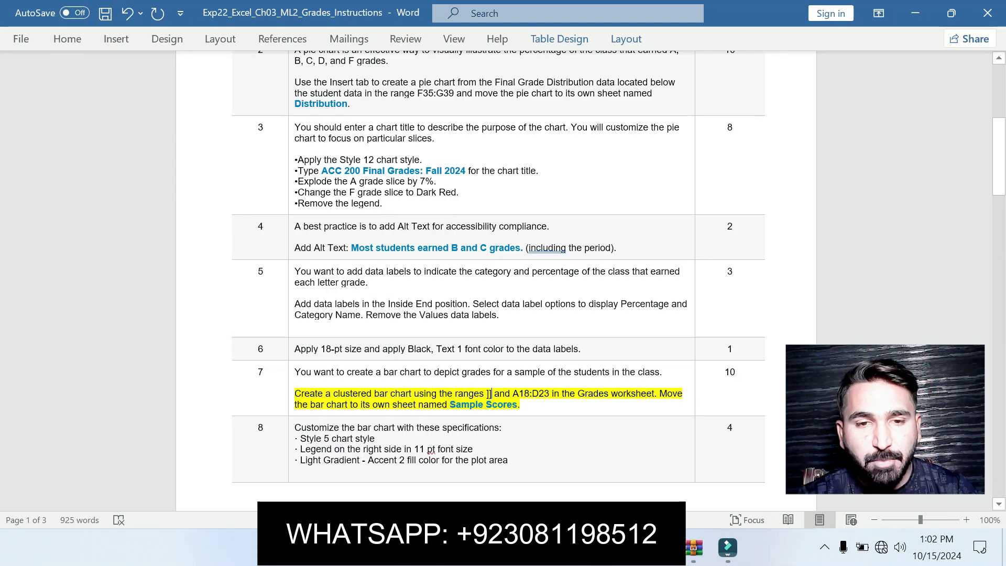
drag(446, 405, 517, 405)
key(ctrl+c)
click(470, 405)
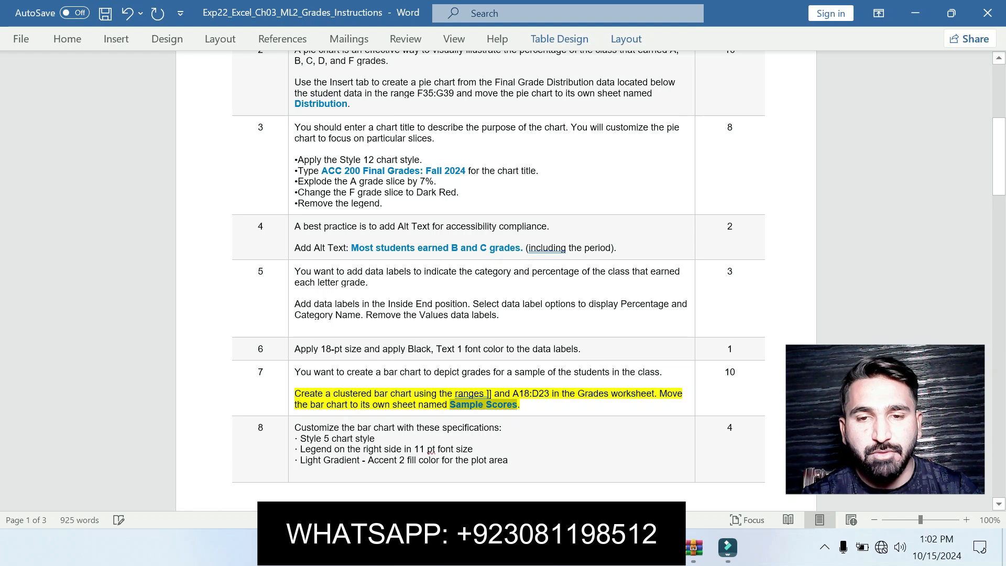
key(alt+Tab)
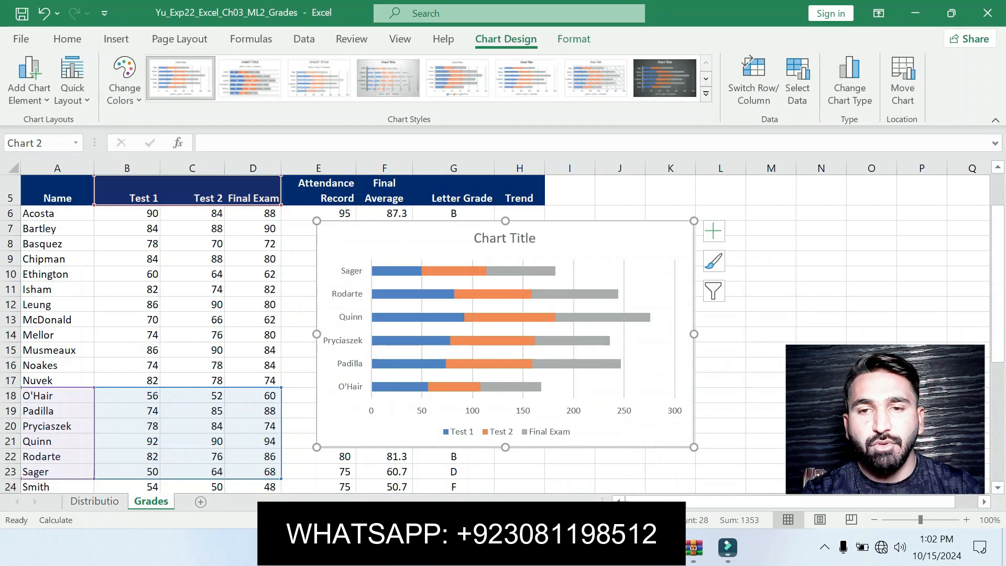
Move the bar chart to its own new sheet named Sample Scores
click(903, 84)
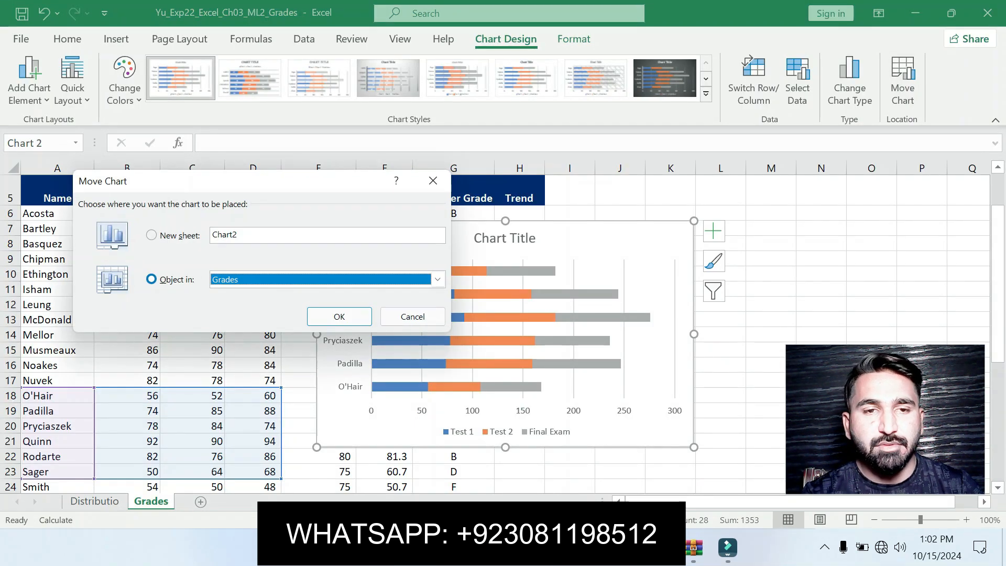
key(alt+s)
key(ctrl+v)
key(Return)
Switch to the instructions document and undo the last two text edits
key(alt+Tab)
key(ctrl+z)
key(ctrl+z)
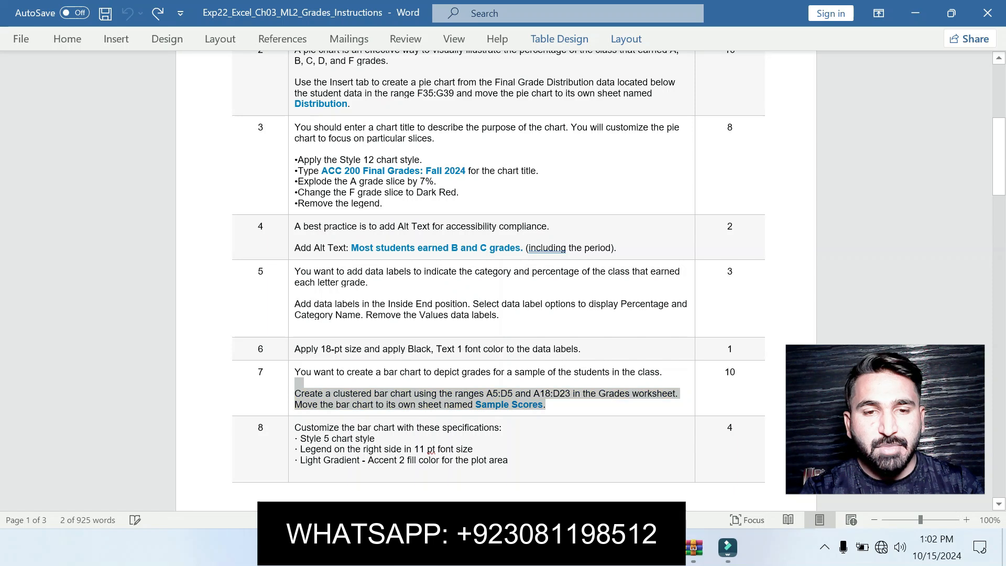
Highlight instruction 8's text in the document to mark the current task
drag(294, 428, 486, 460)
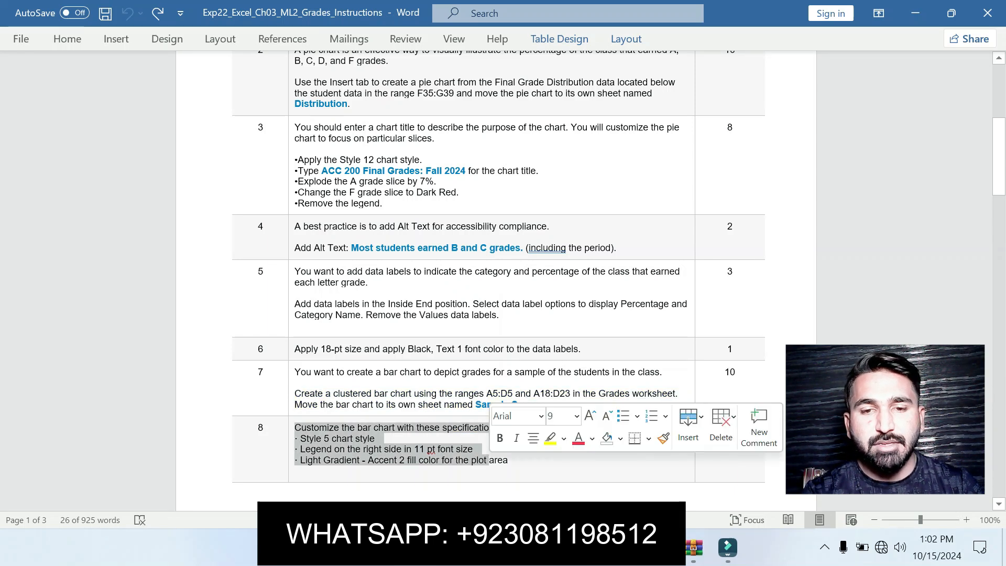
click(549, 438)
scroll(496, 278, down, 5)
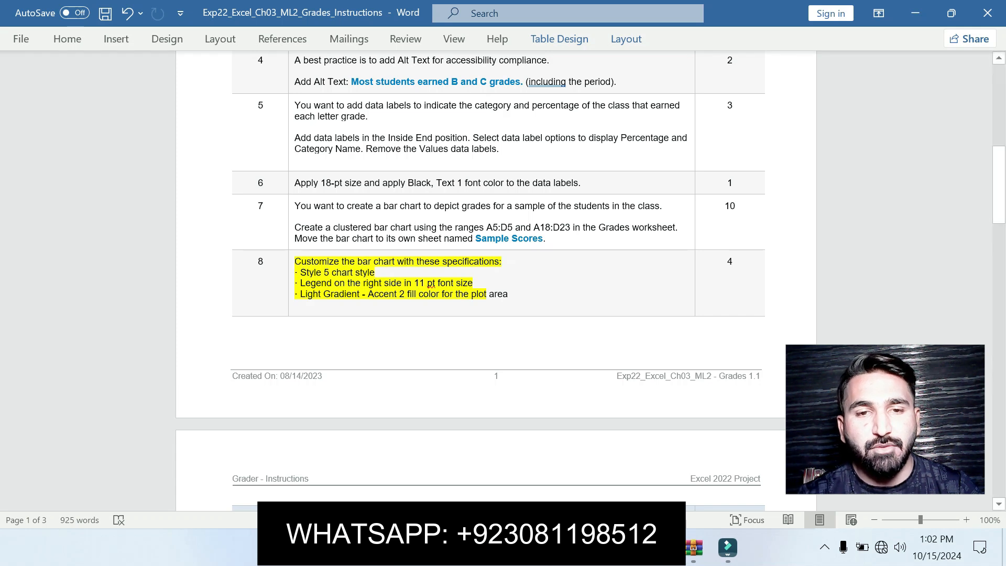
Apply chart Style 5 to the bar chart on the Sample Scores sheet
click(627, 548)
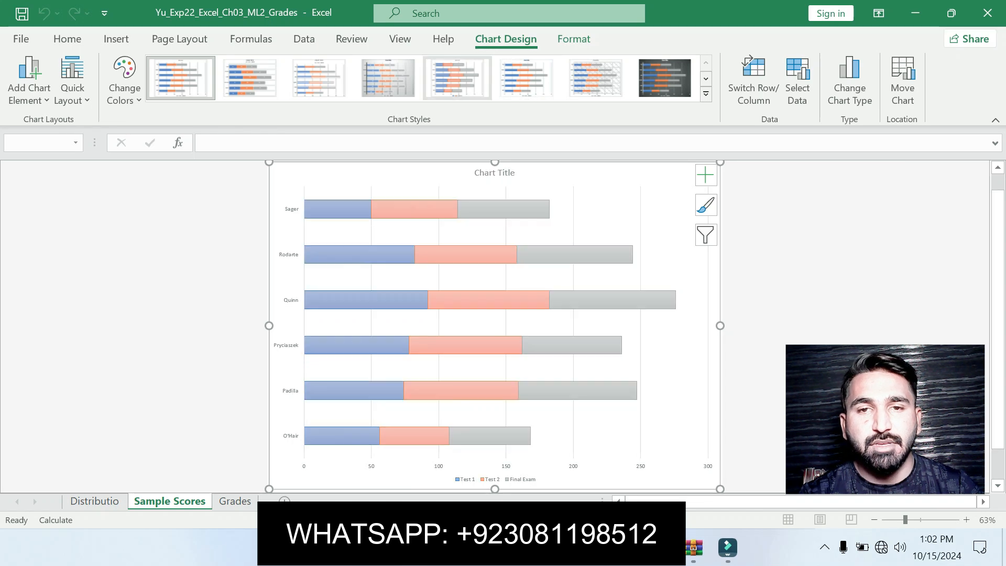
click(452, 84)
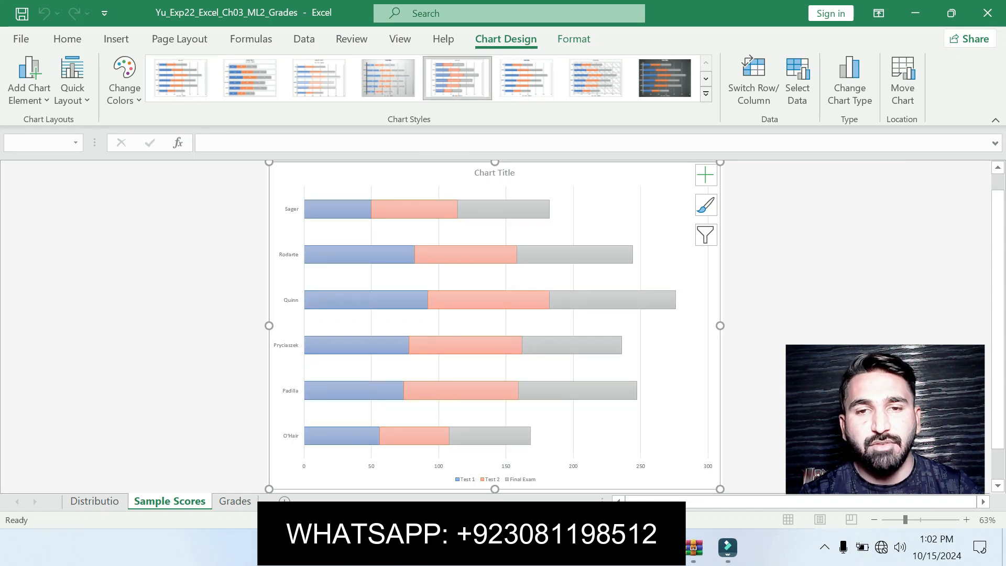
click(661, 548)
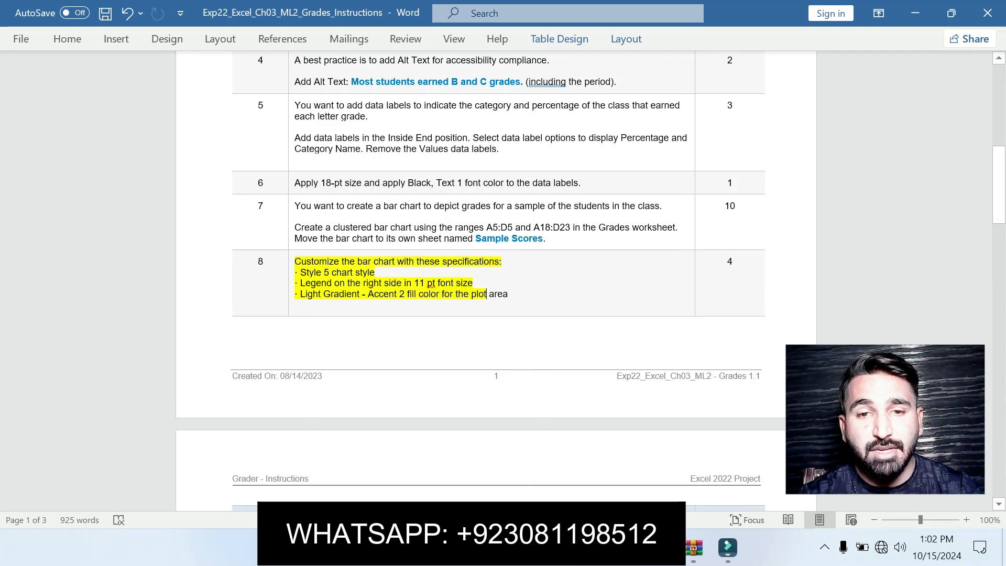
click(627, 548)
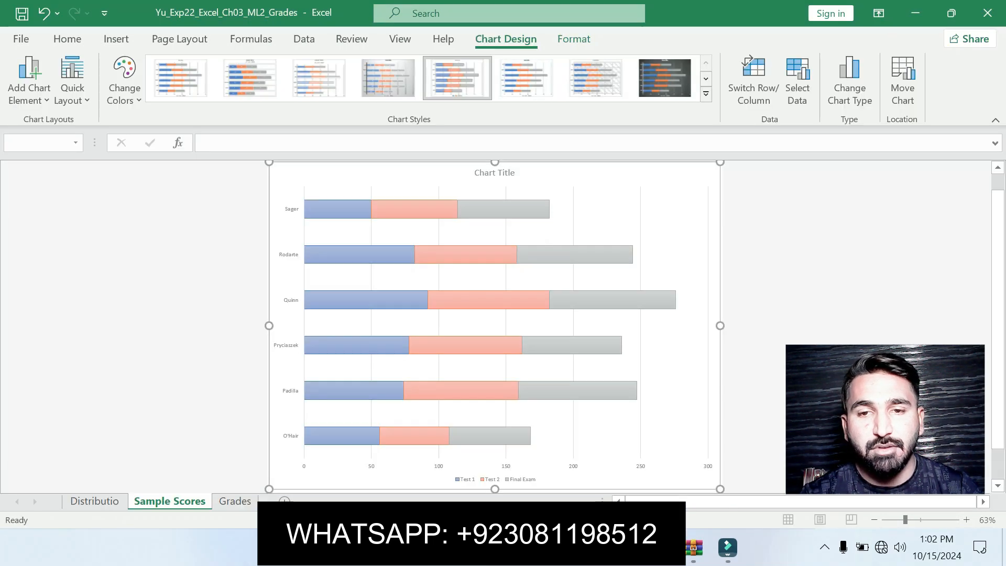
Position the chart legend on the right side of the bar chart
click(705, 175)
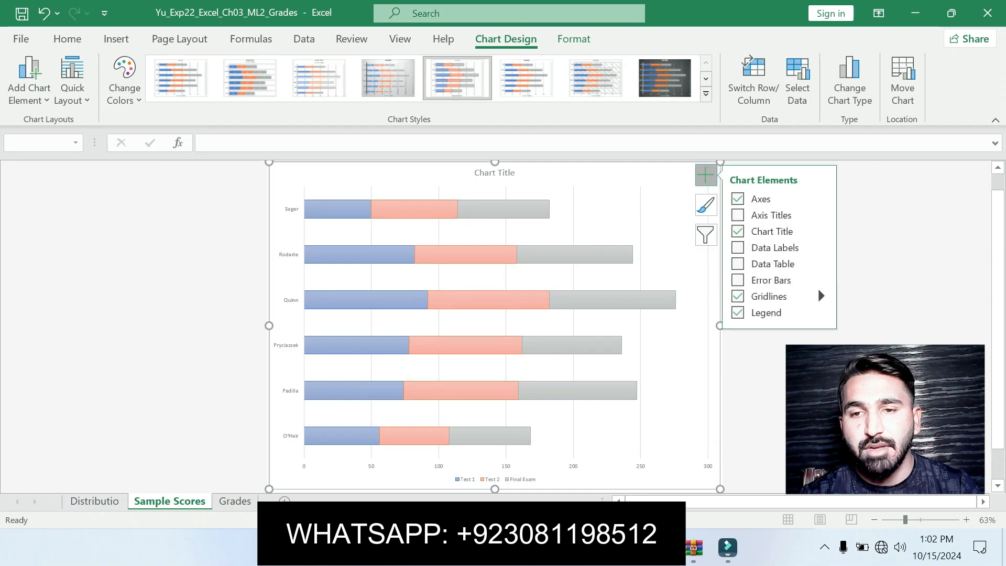
click(821, 313)
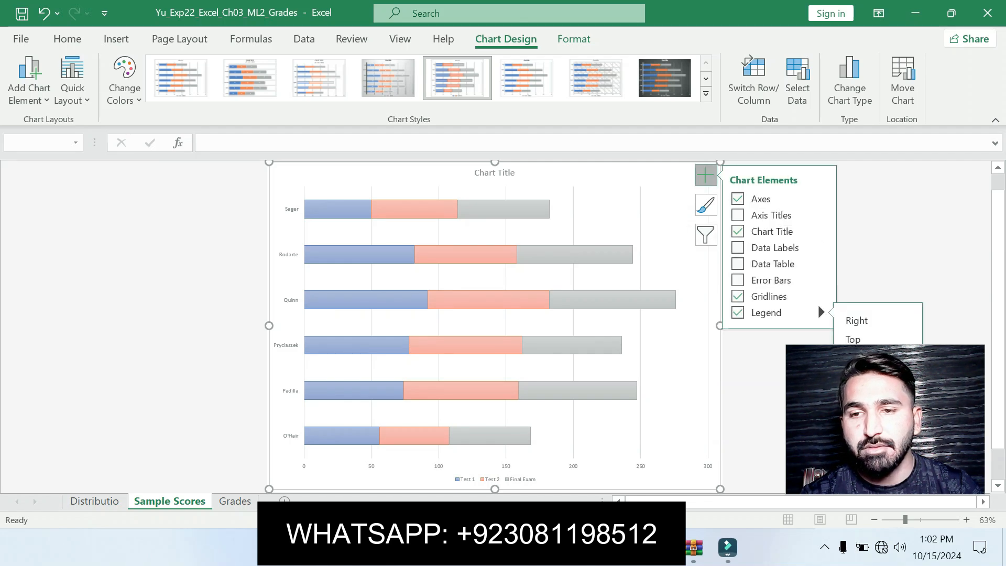
key(alt+Tab)
drag(886, 419, 911, 395)
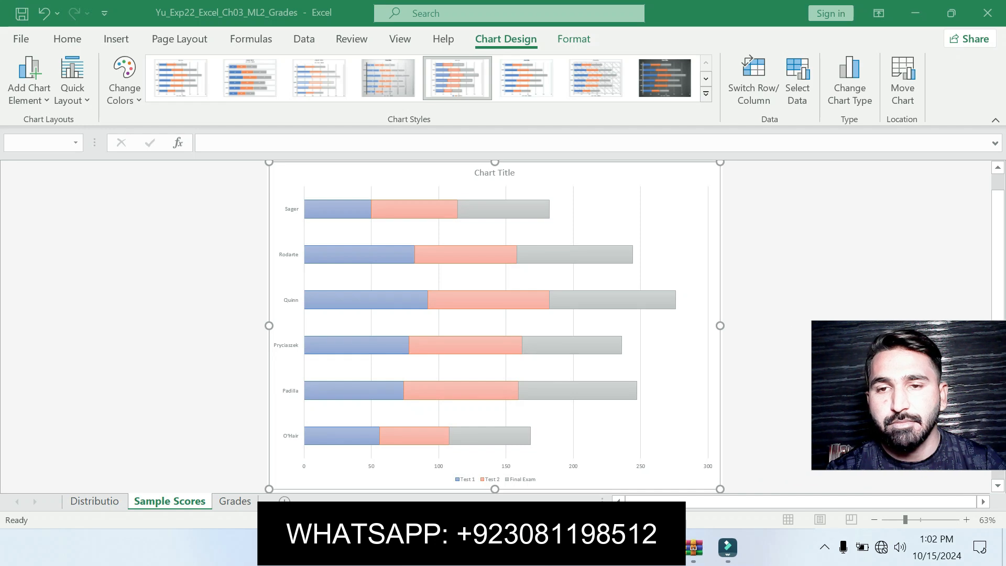
click(706, 175)
click(821, 312)
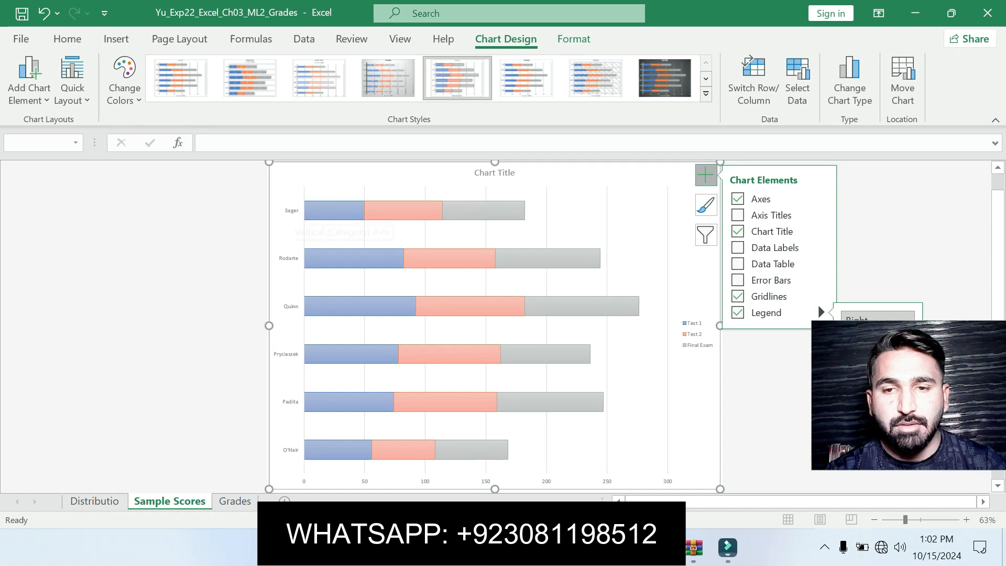
Select the legend and set its font size to 11 pt
click(695, 331)
click(67, 39)
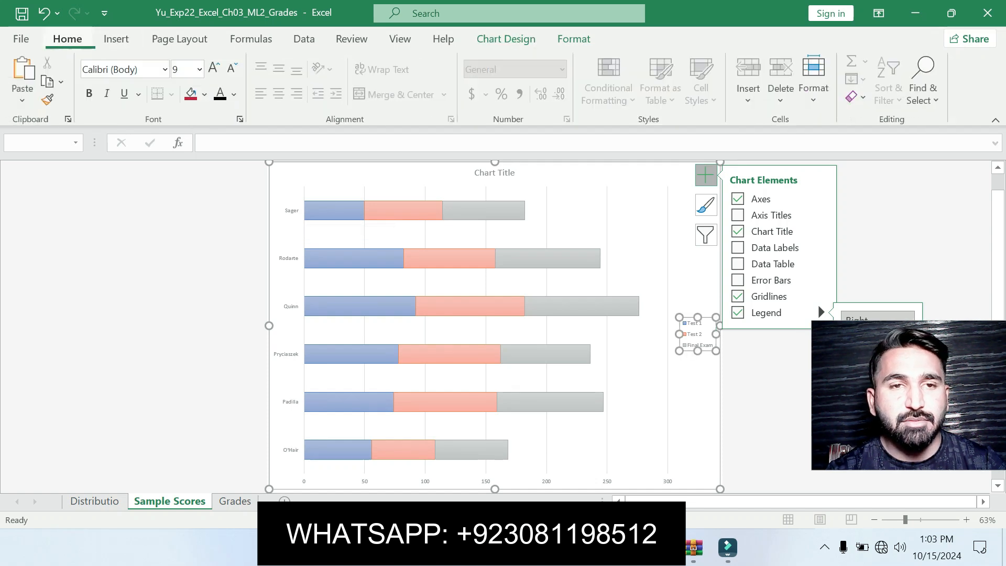
click(200, 70)
click(181, 166)
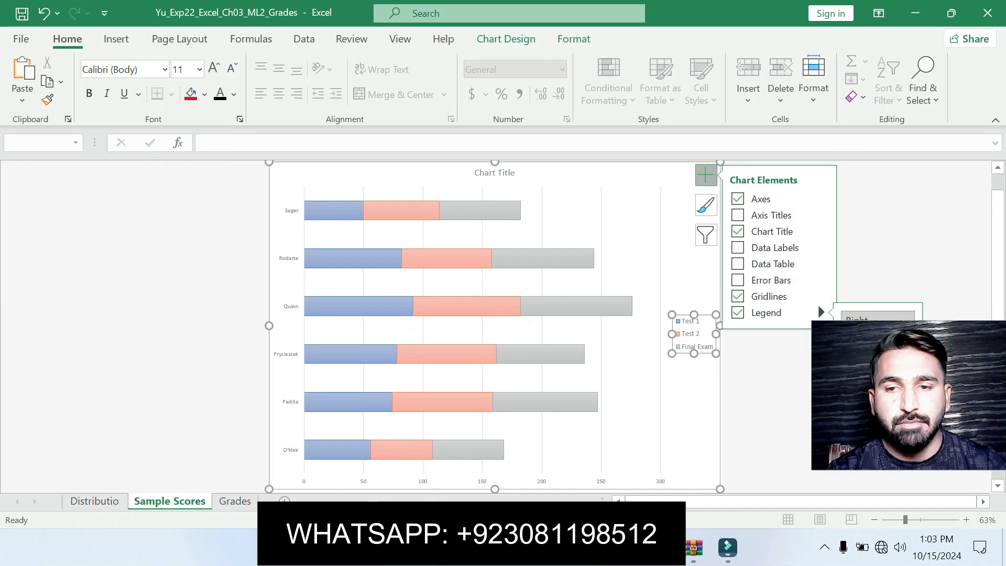
click(173, 251)
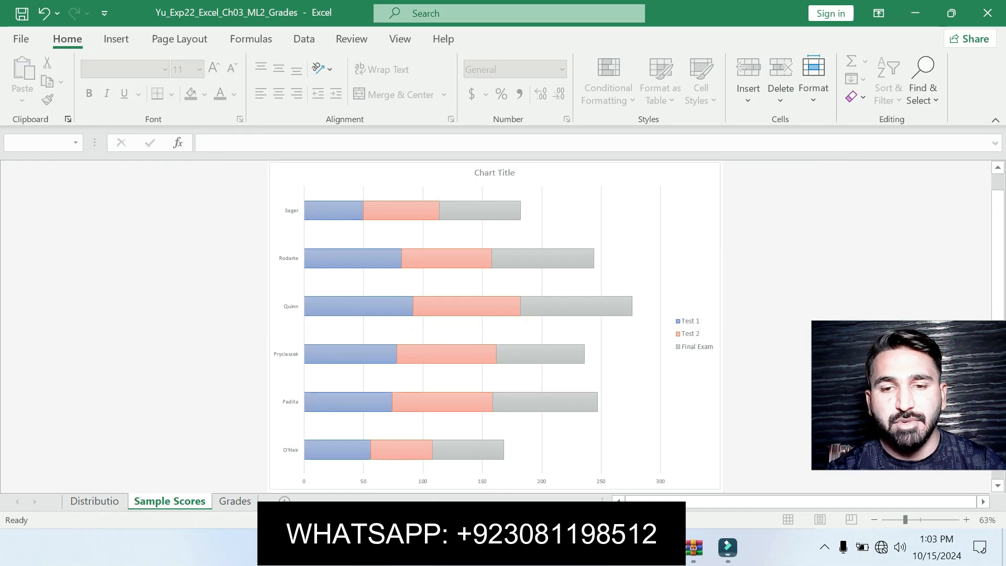
Fill the chart's plot area with the Light Gradient - Accent 2 preset gradient
key(alt+Tab)
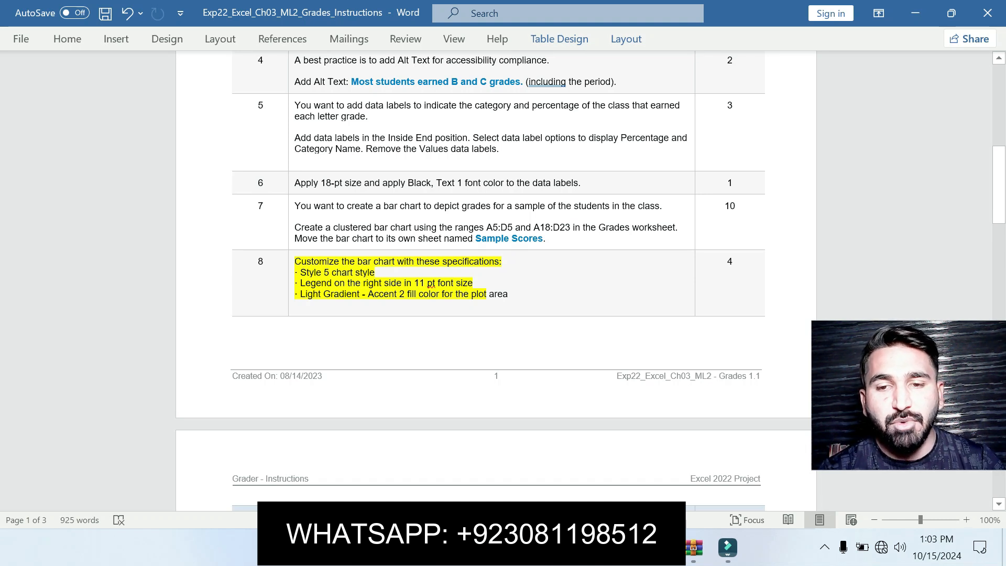
click(626, 547)
right_click(513, 236)
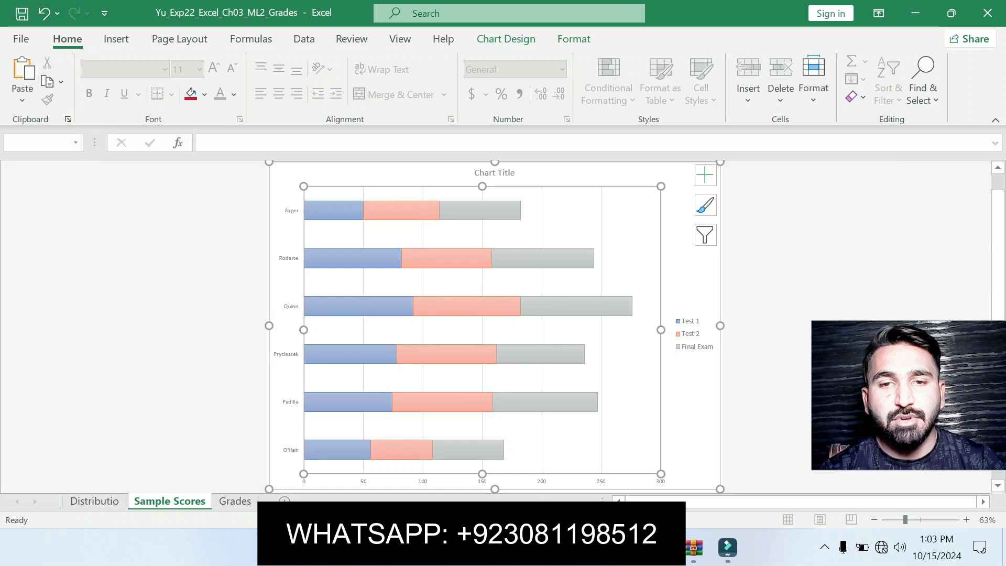
click(581, 391)
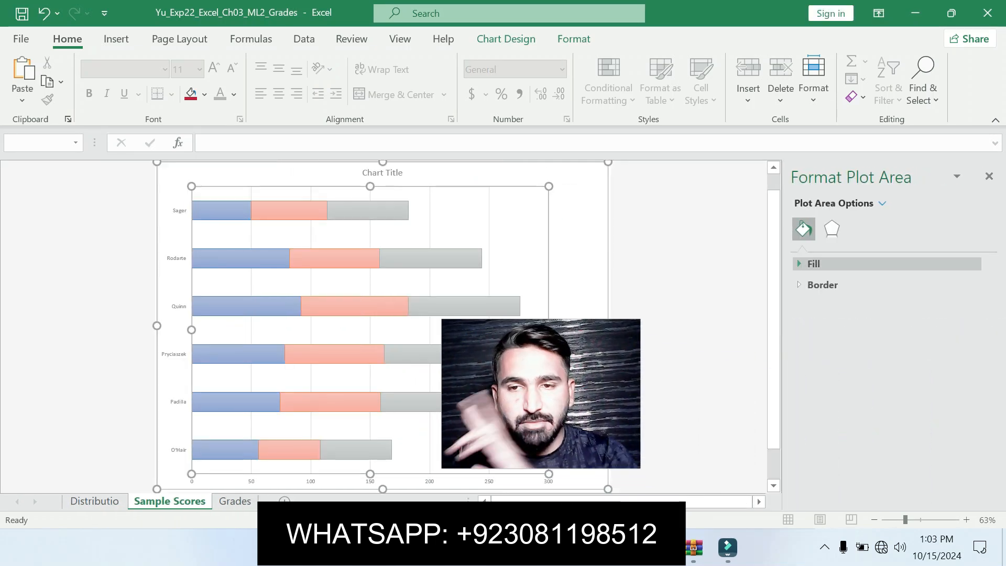
click(814, 264)
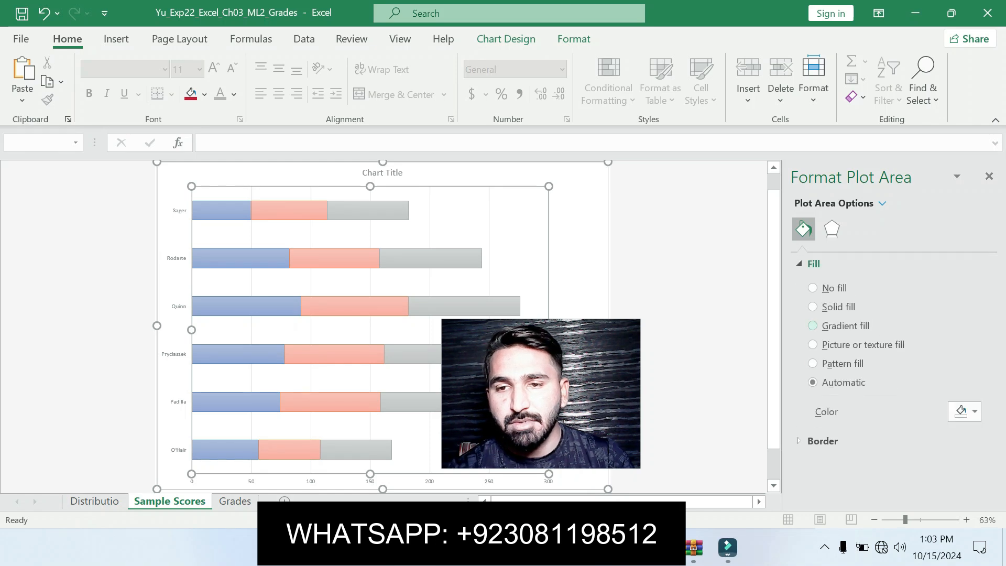
click(813, 326)
scroll(891, 367, down, 4)
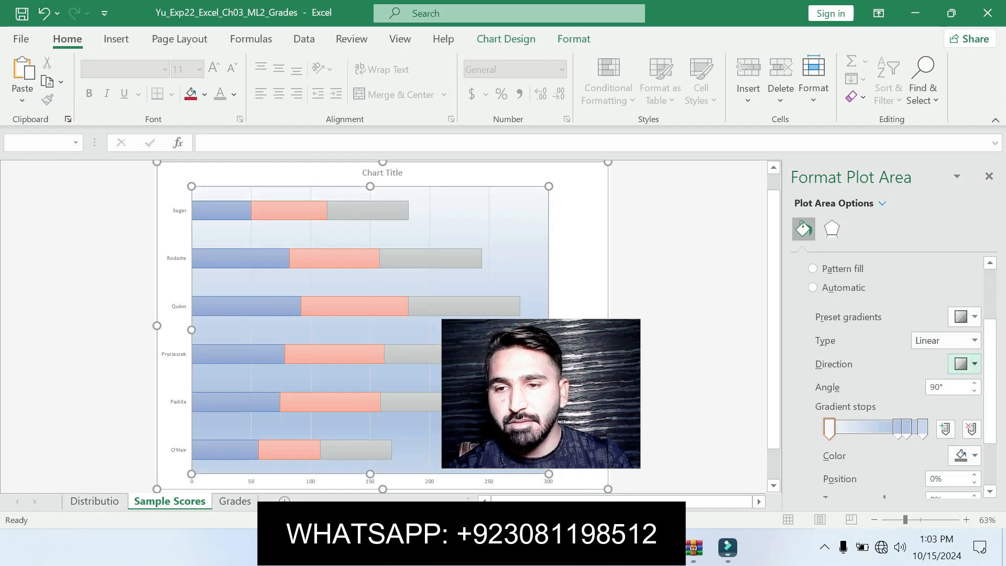
click(967, 316)
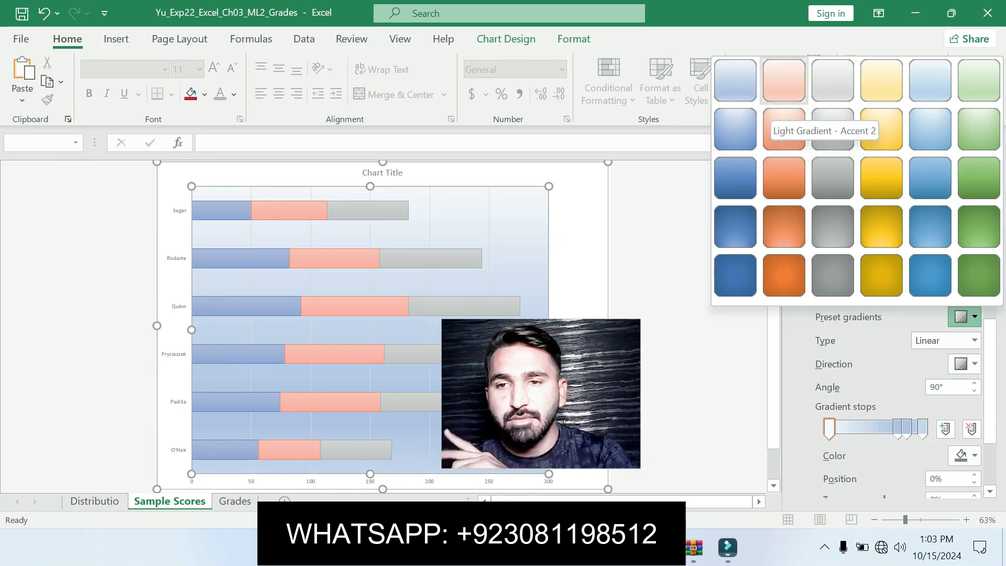
click(785, 80)
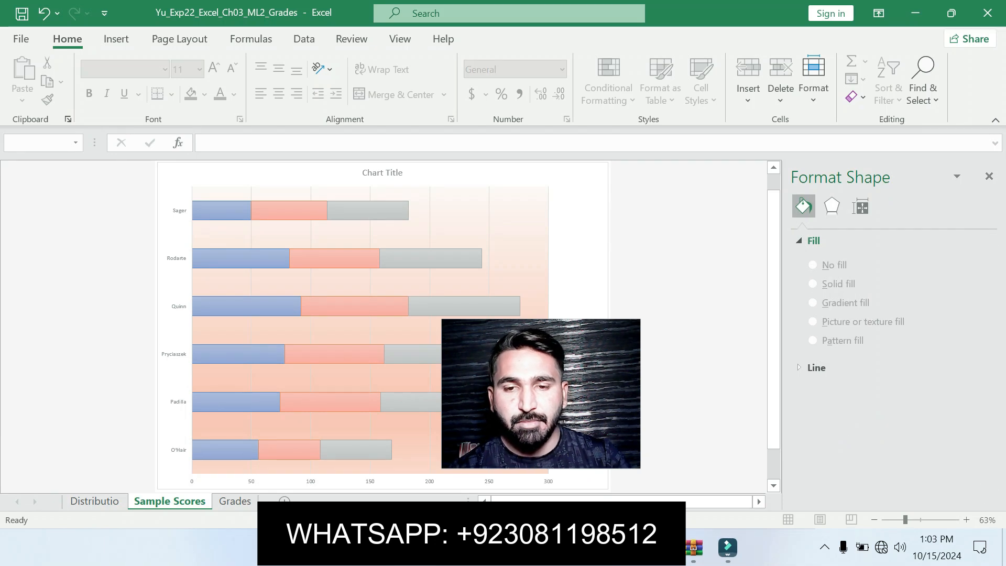
Switch to the instructions document and undo the highlighting on instruction 8
key(alt+Tab)
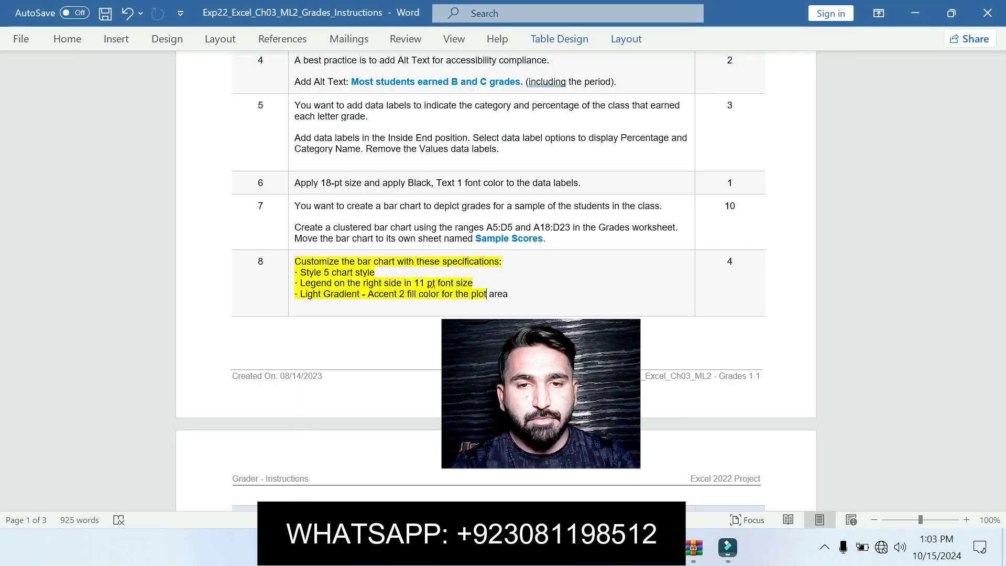
drag(541, 393, 918, 487)
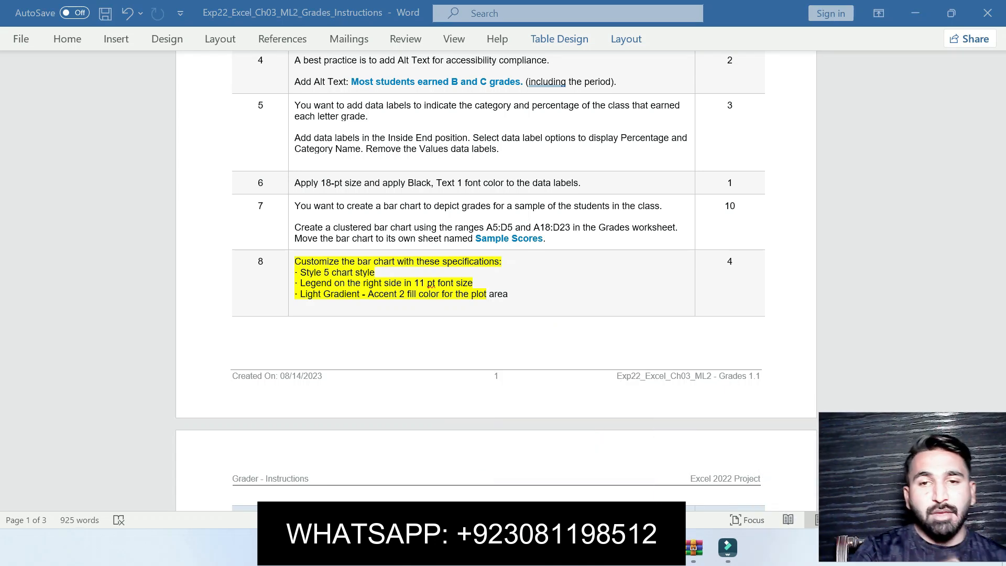
key(alt+Tab)
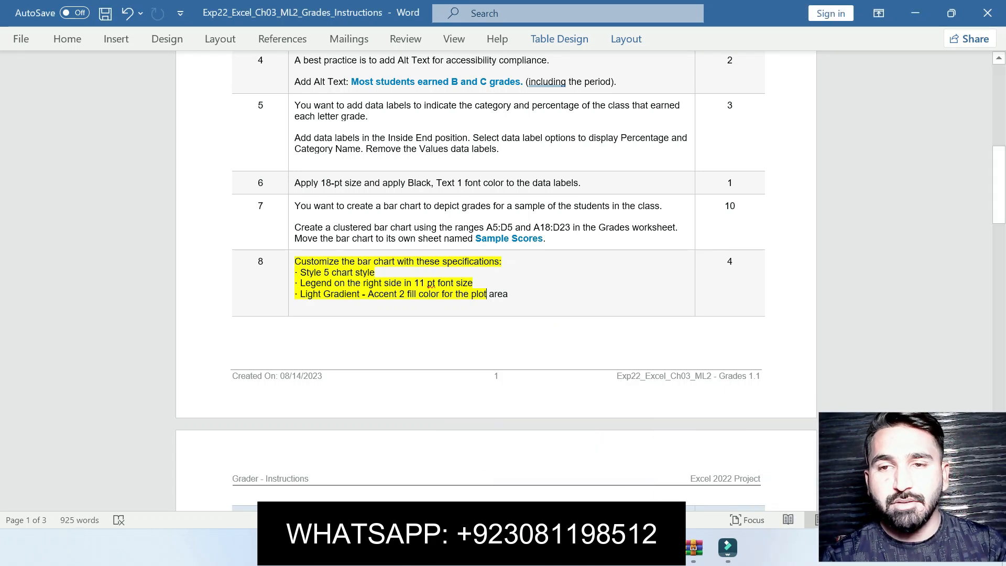
scroll(496, 283, down, 10)
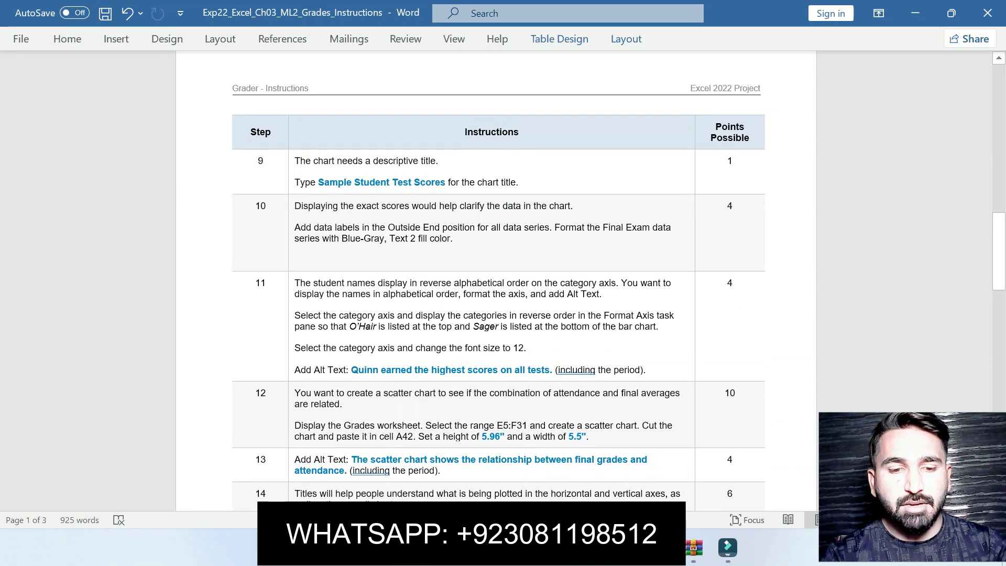
key(ctrl+z)
Copy the text Sample Student Test Scores from instruction 9 and set it as the chart title
drag(295, 351, 518, 351)
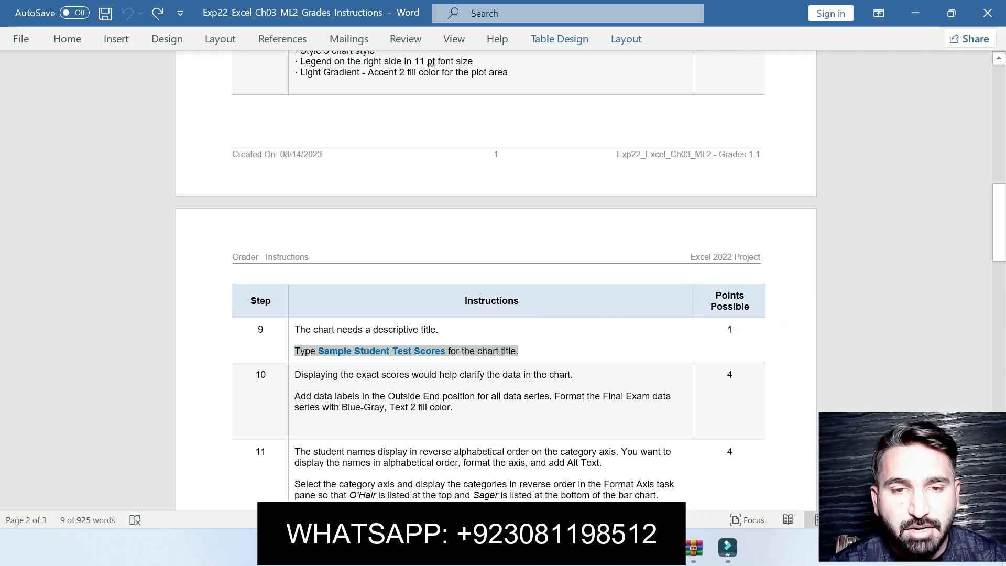
click(355, 351)
drag(319, 351, 448, 352)
key(ctrl+c)
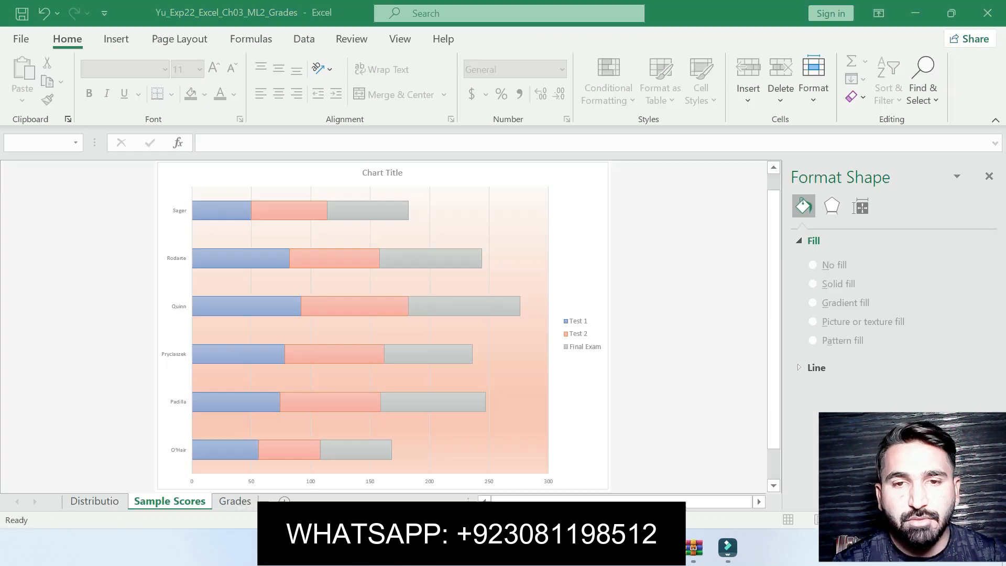
key(alt+Tab)
click(383, 173)
click(336, 143)
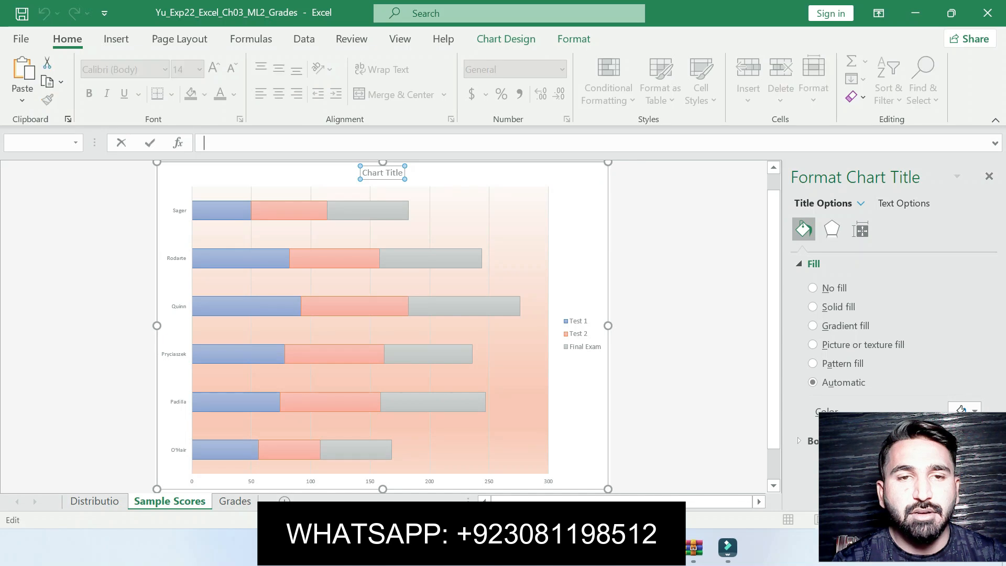
key(ctrl+v)
key(Return)
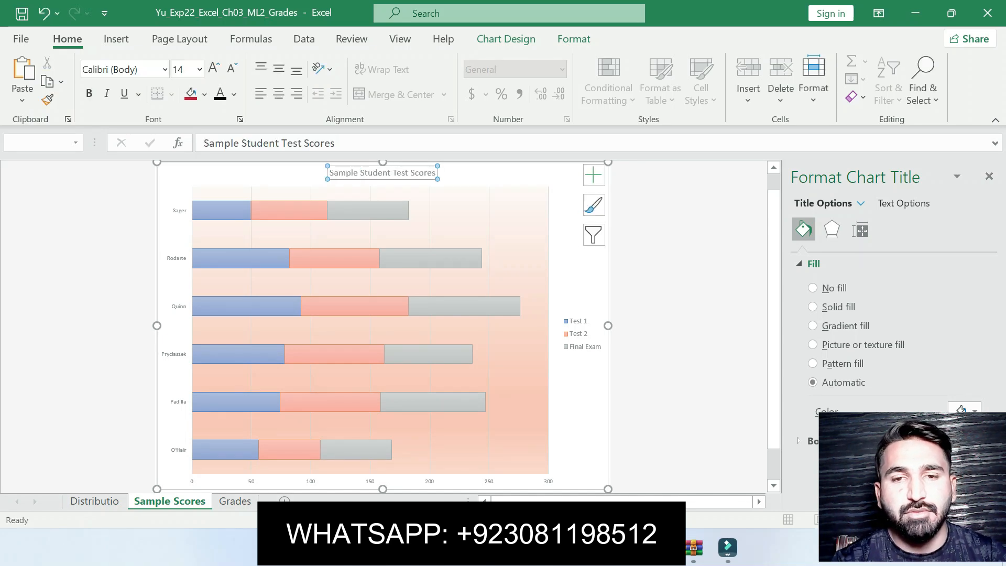
Highlight instruction 10's text about data labels and Final Exam fill color in the document
key(alt+Tab)
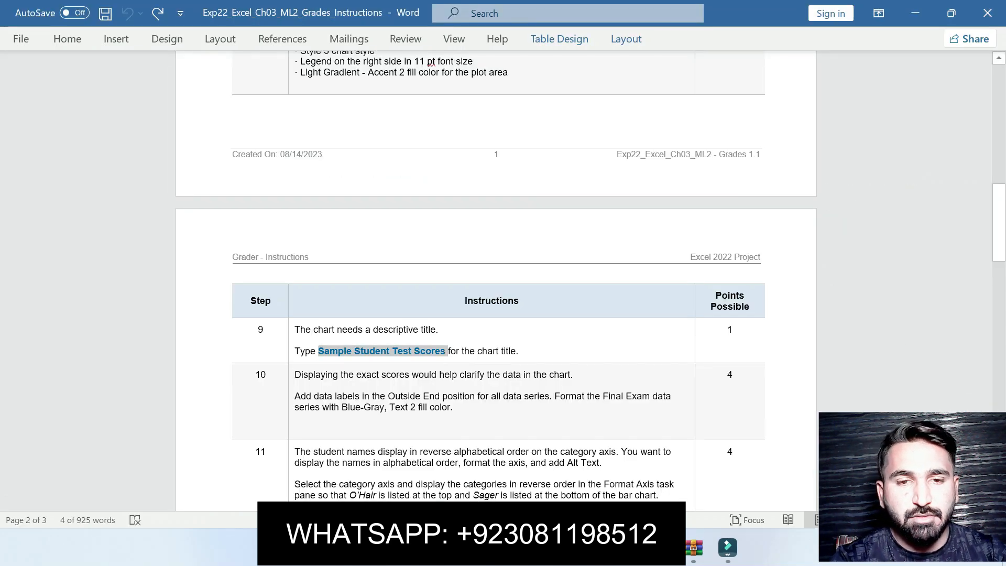
click(295, 418)
click(301, 397)
drag(302, 397, 453, 408)
click(507, 389)
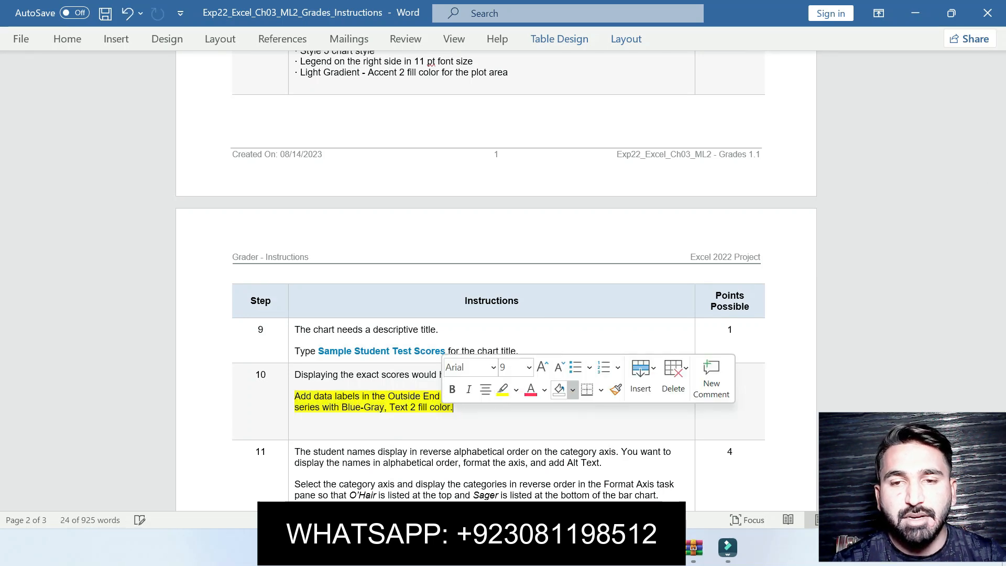
scroll(498, 288, down, 3)
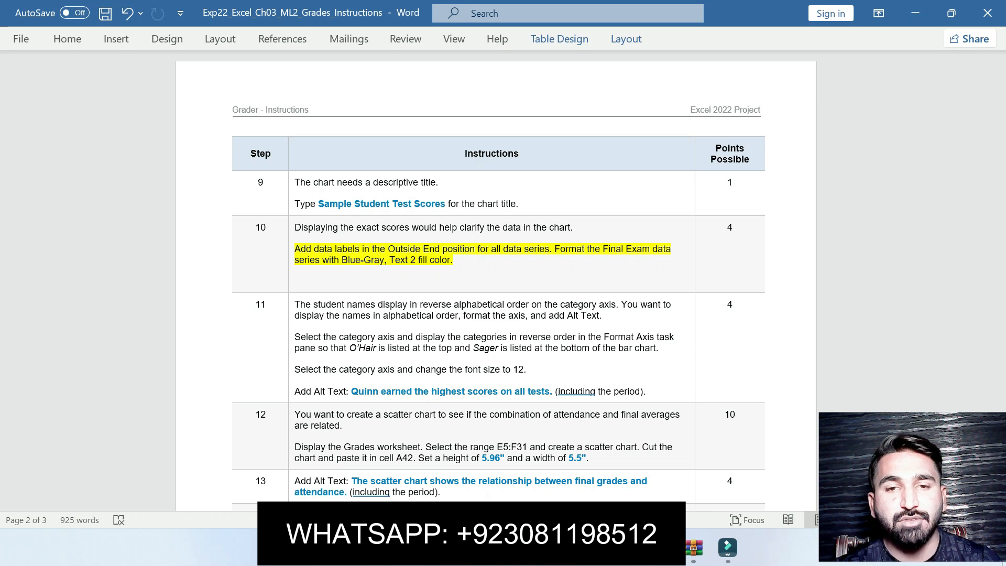
Return to the workbook and add data labels to all series of the Sample Scores chart, opening their formatting options
click(660, 548)
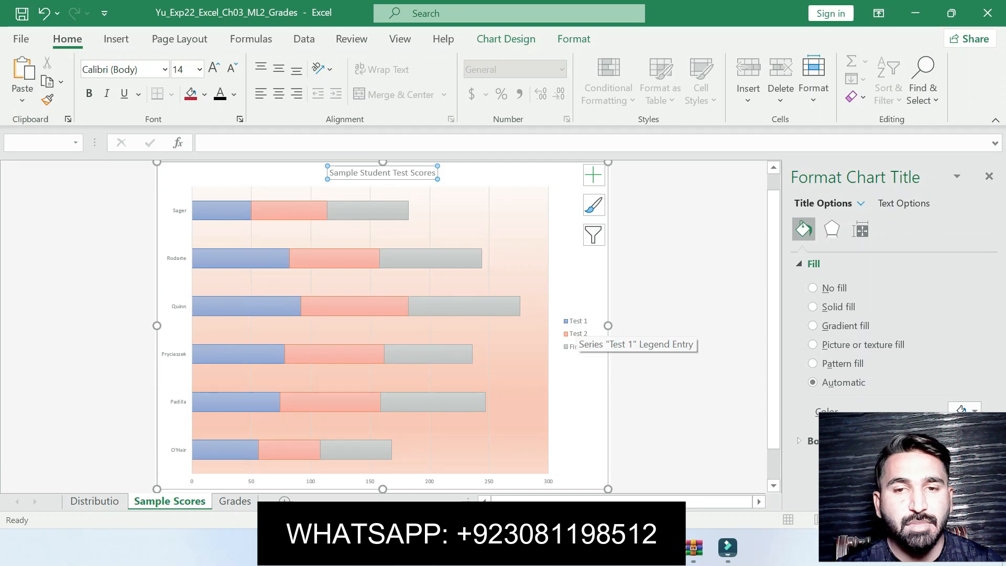
click(575, 323)
click(594, 175)
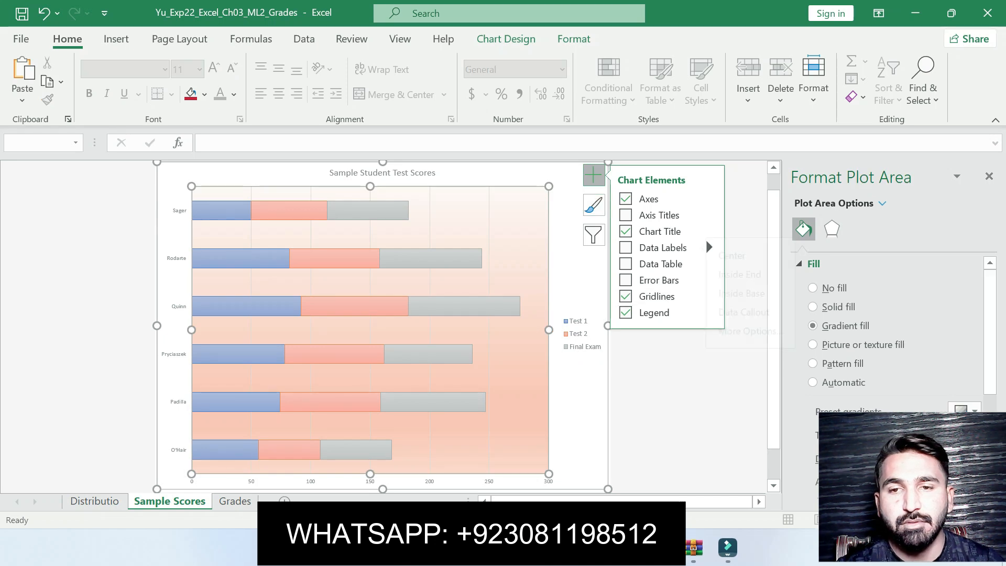
mouse_move(705, 238)
key(Up)
key(Up)
key(Up)
key(Up)
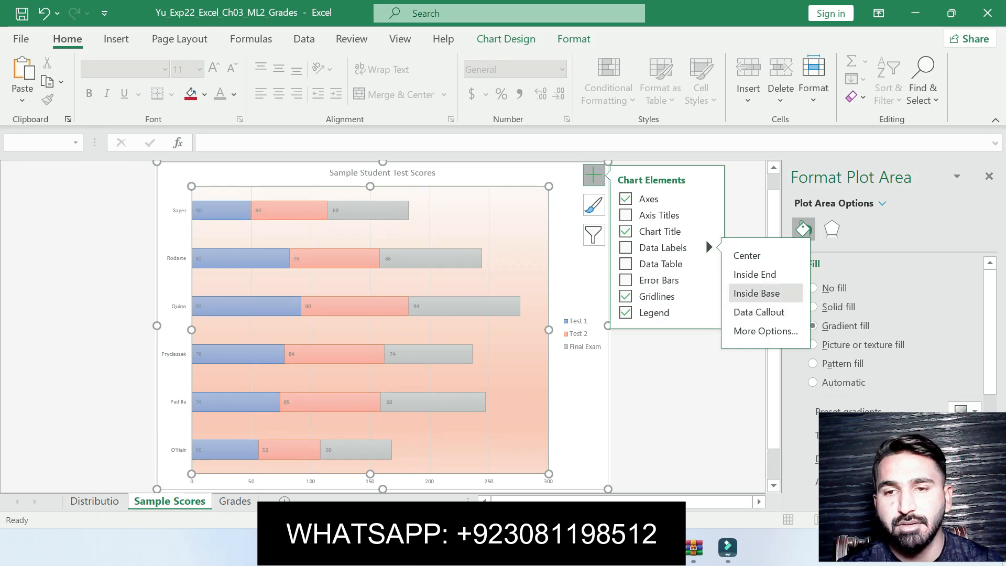
key(Up)
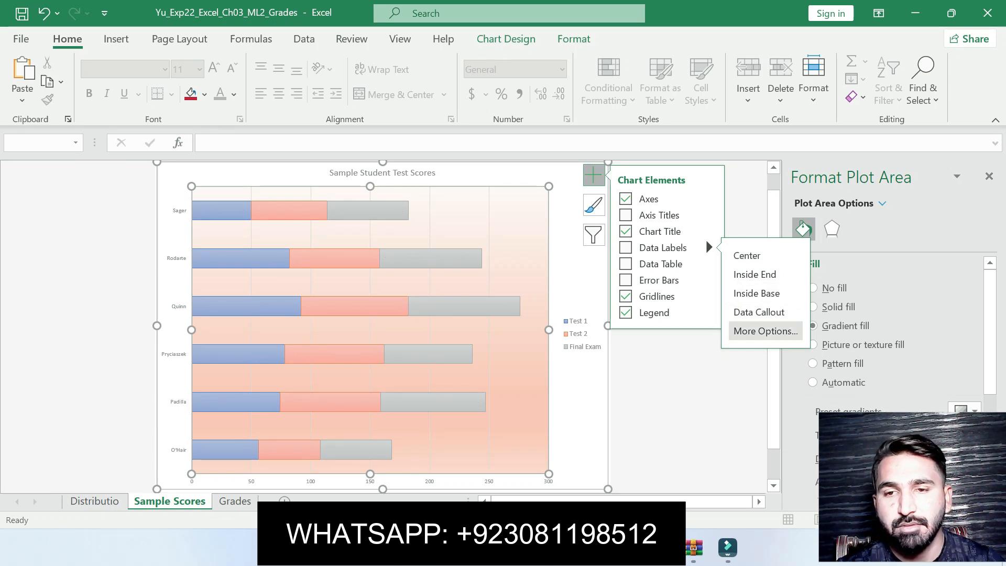
key(Return)
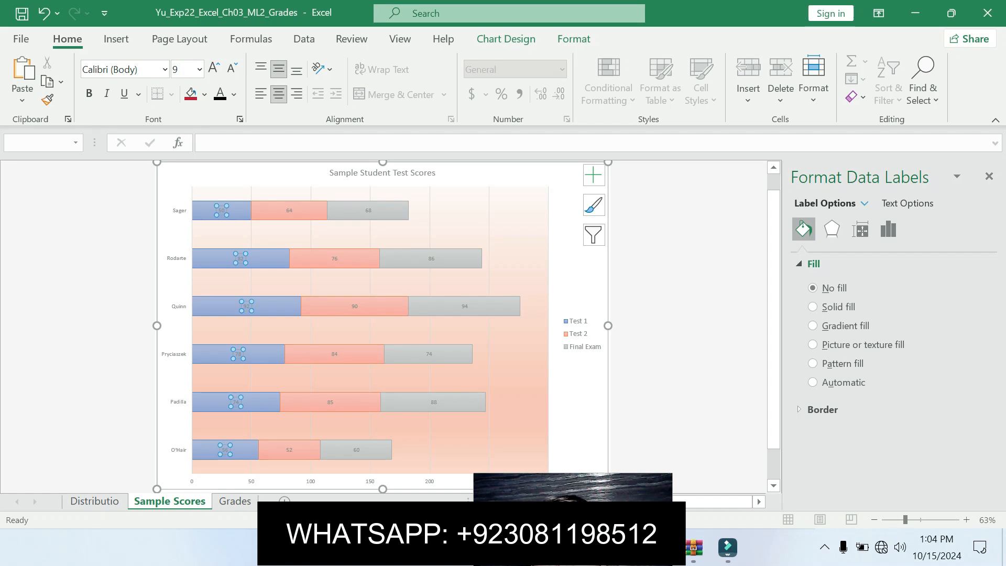
Open the data label options pane and review the available label position choices
click(594, 175)
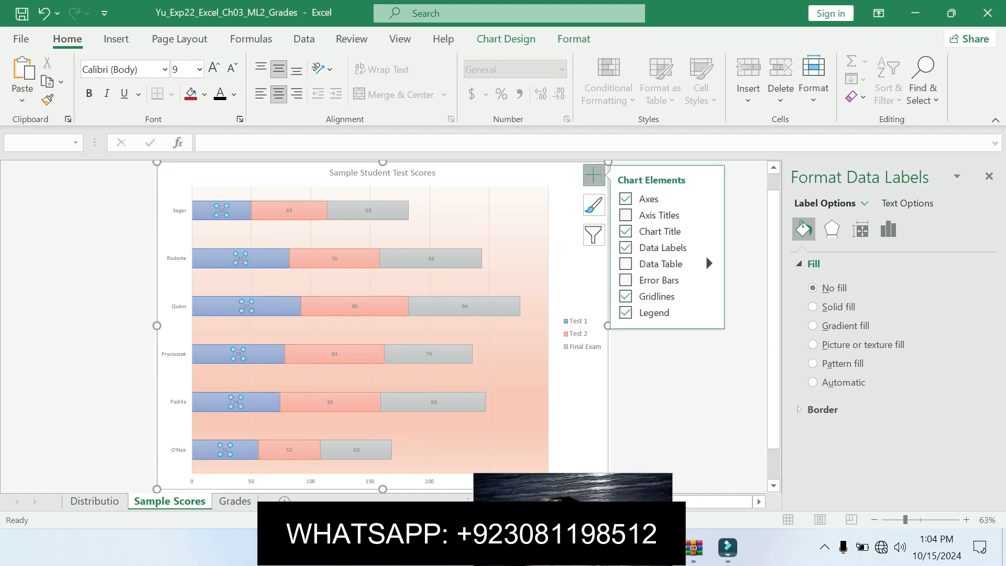
click(709, 248)
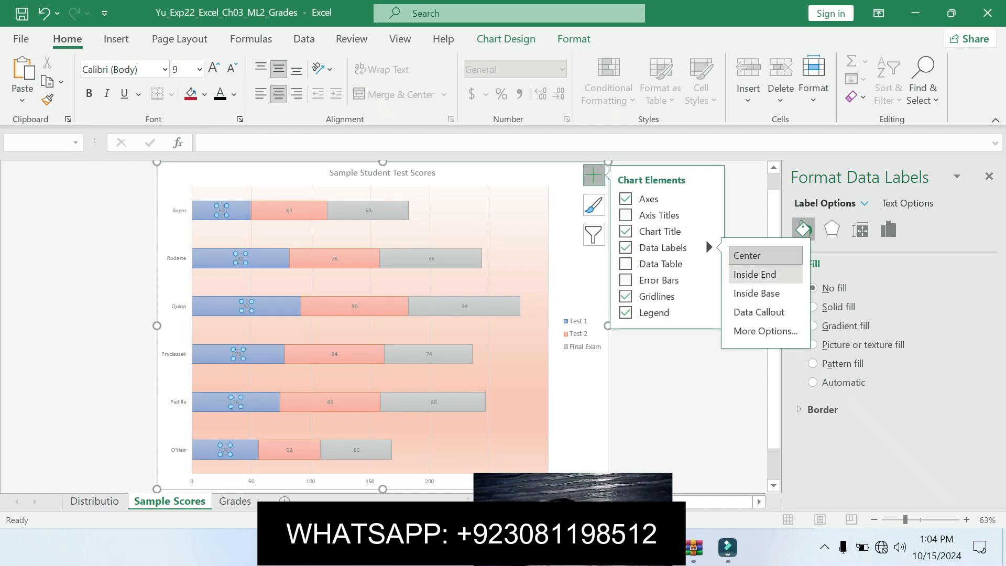
click(766, 331)
drag(990, 362, 990, 417)
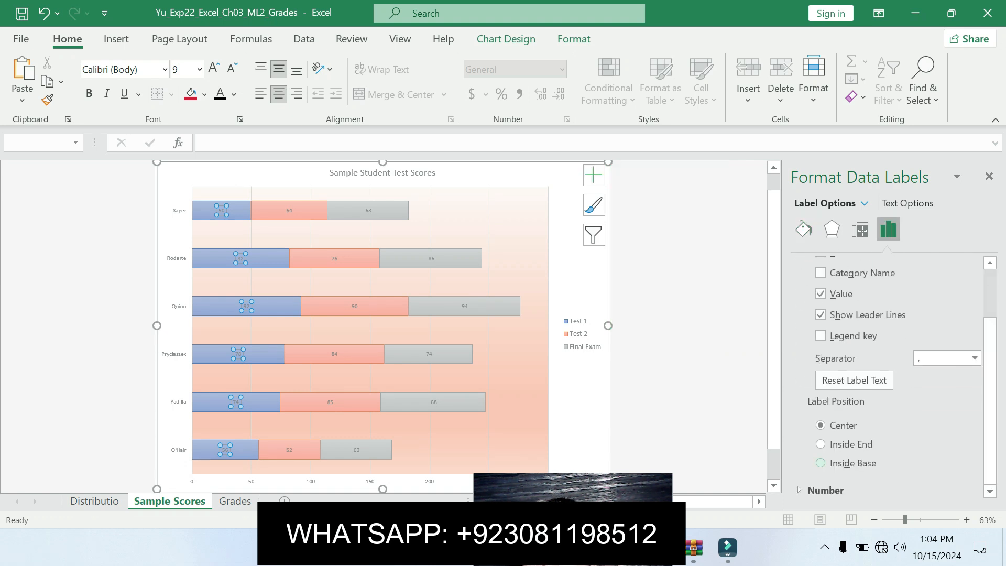
scroll(891, 377, up, 3)
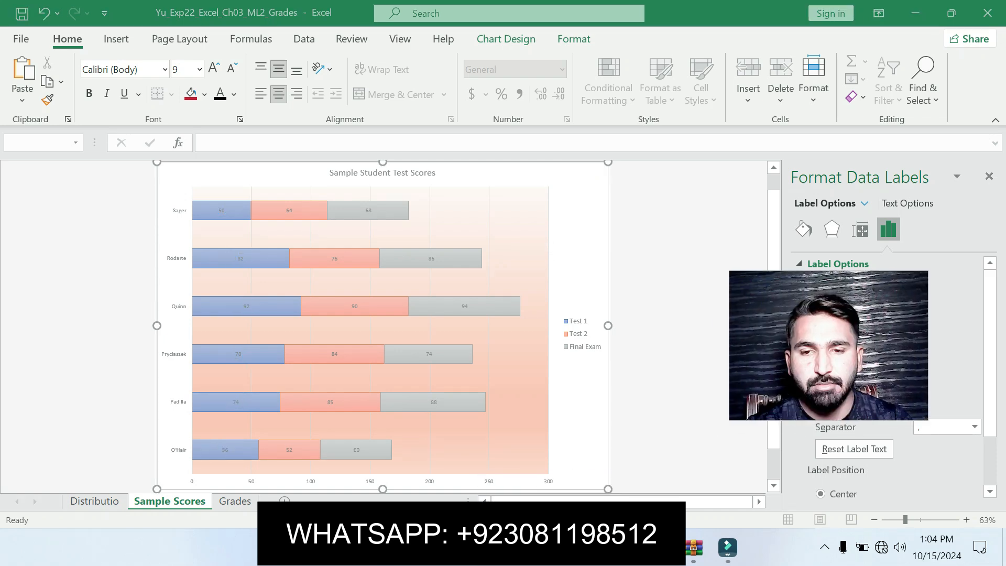
Compare instruction 10 with the data label position choices offered for the chart
key(alt+Tab)
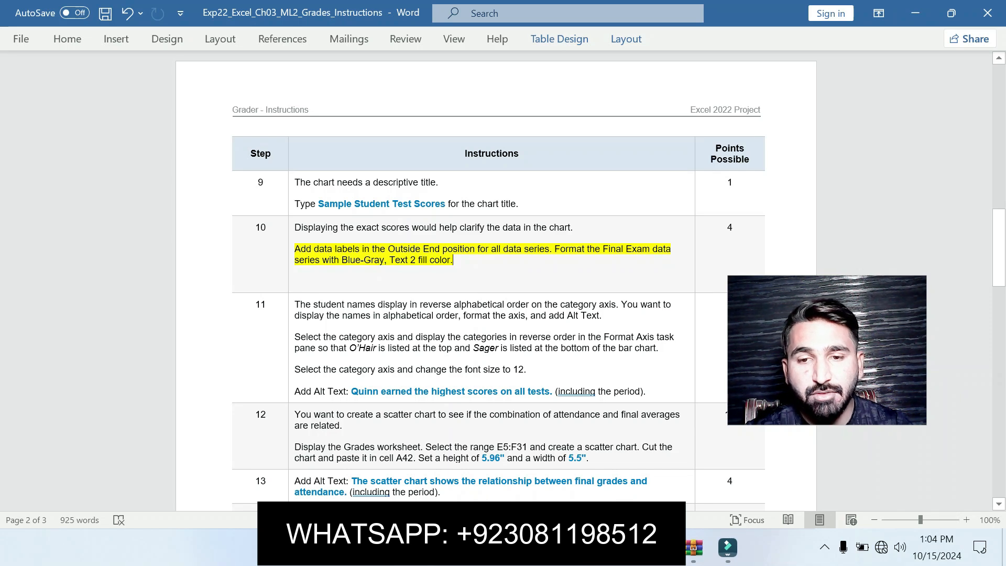
key(alt+Tab)
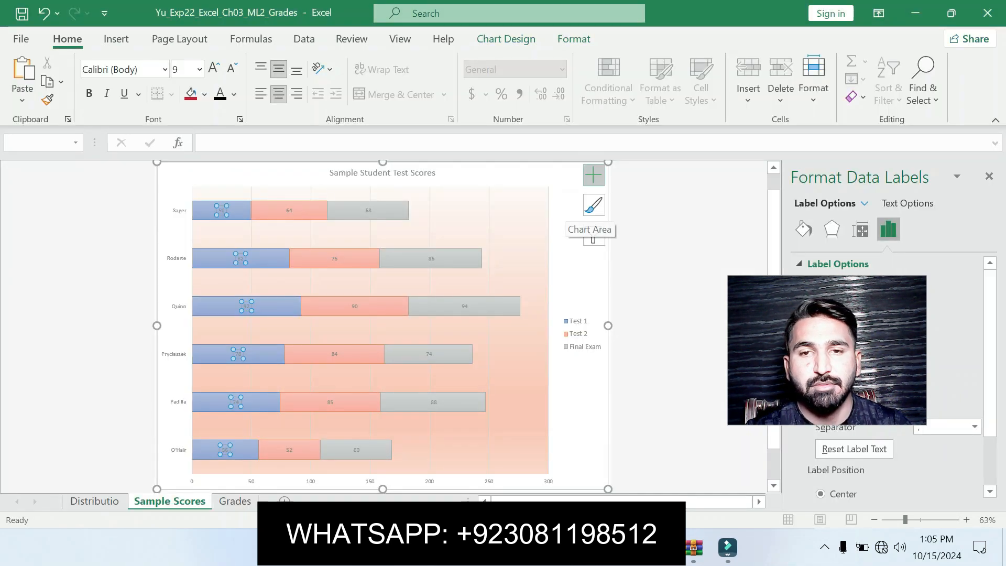
click(594, 175)
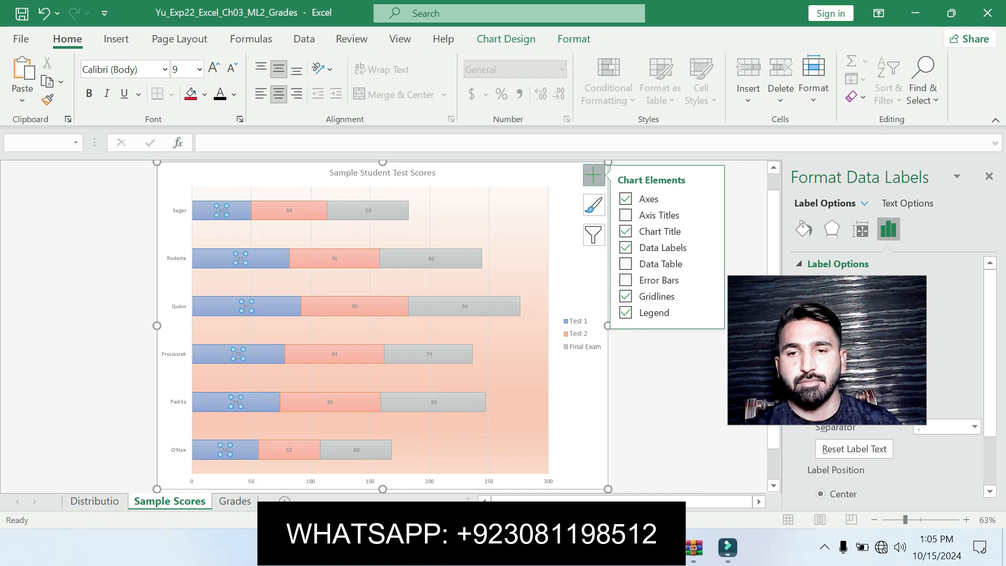
mouse_move(708, 243)
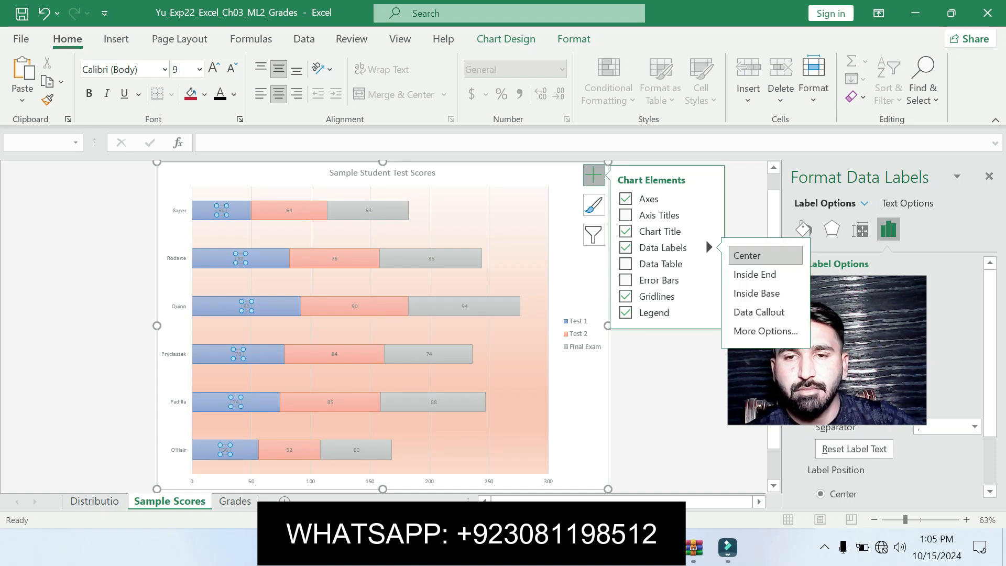
drag(991, 353, 990, 378)
drag(860, 351, 913, 463)
click(594, 175)
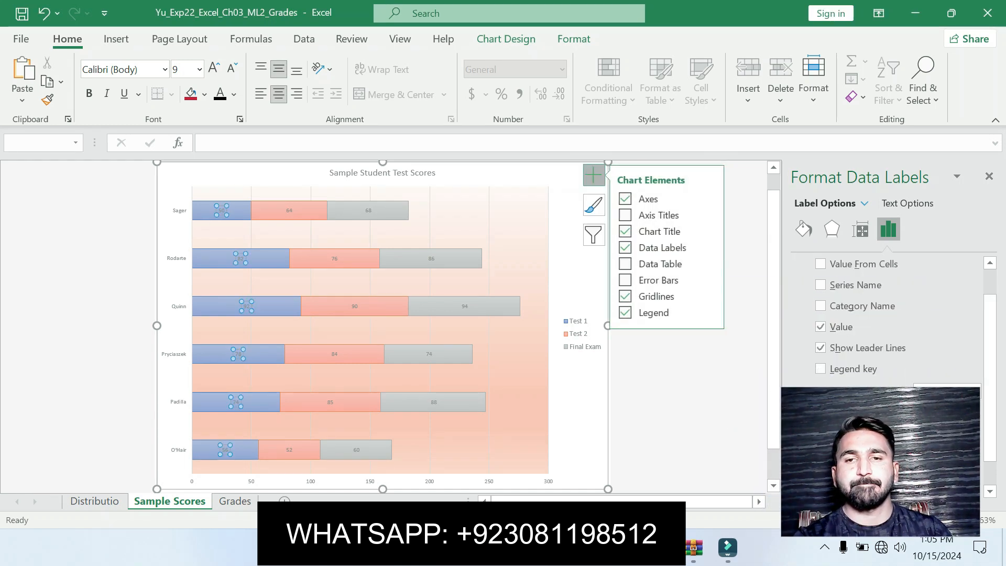
mouse_move(708, 245)
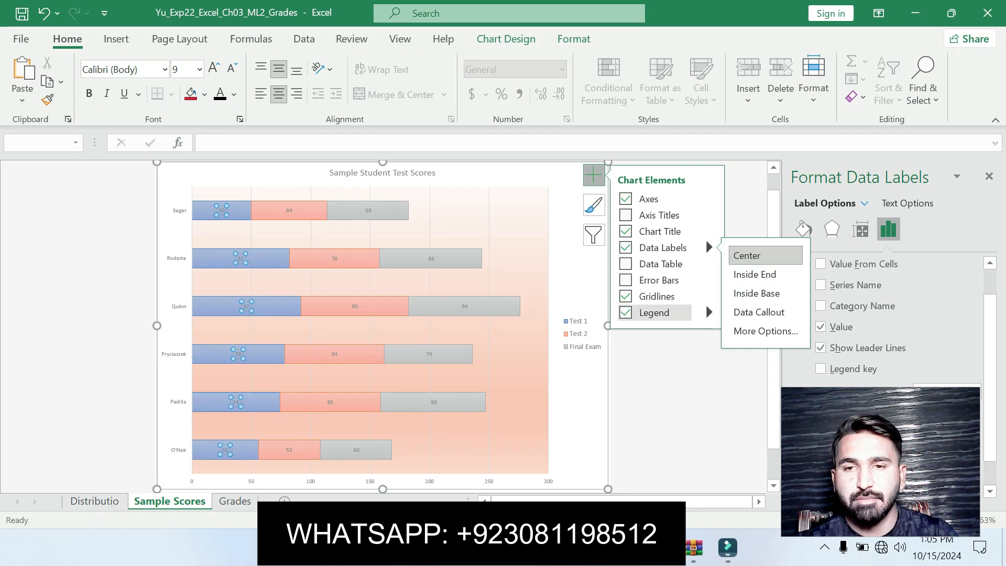
Select the Final Exam fill color sentence of instruction 10 in the instructions document
key(alt+Tab)
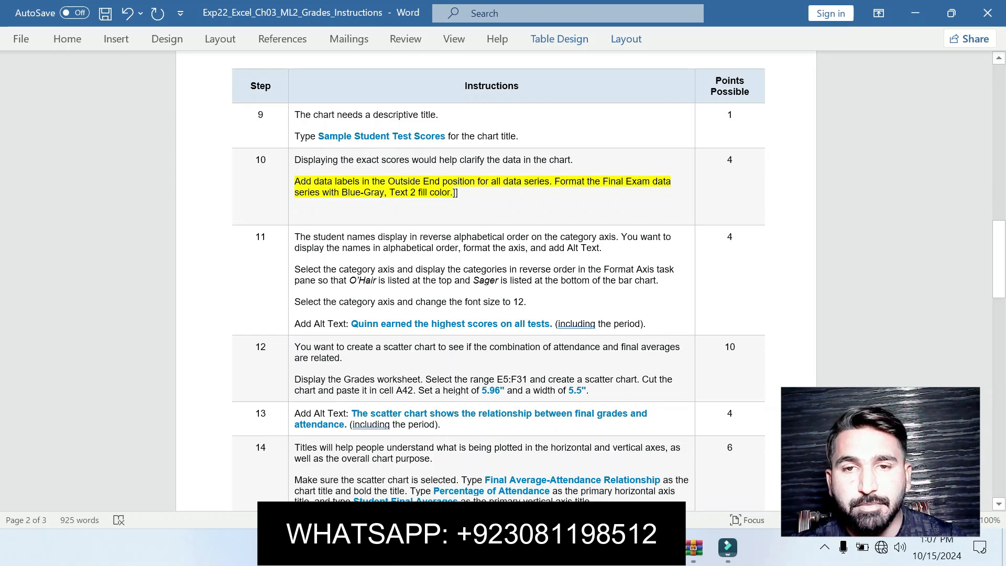
drag(667, 203, 567, 182)
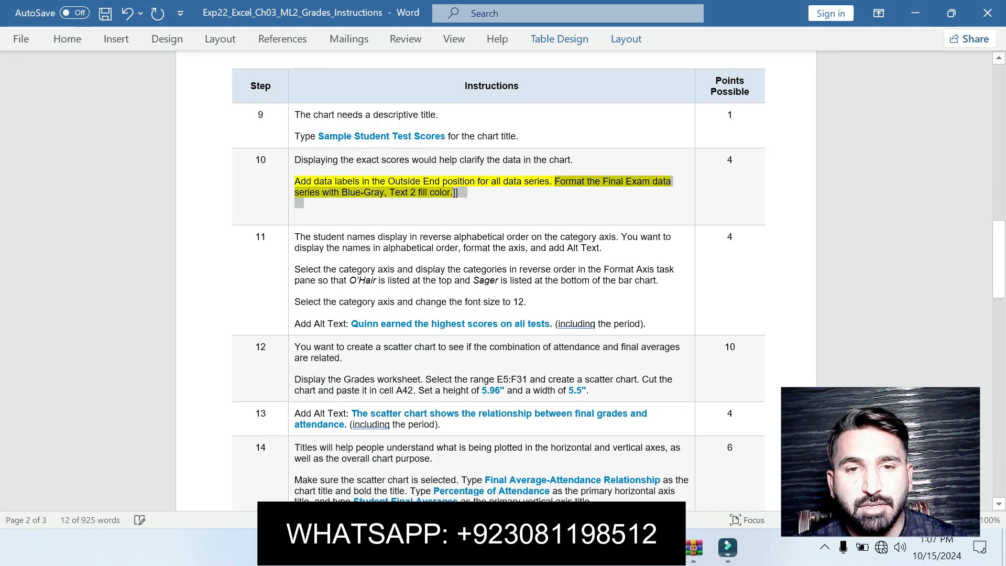
click(661, 547)
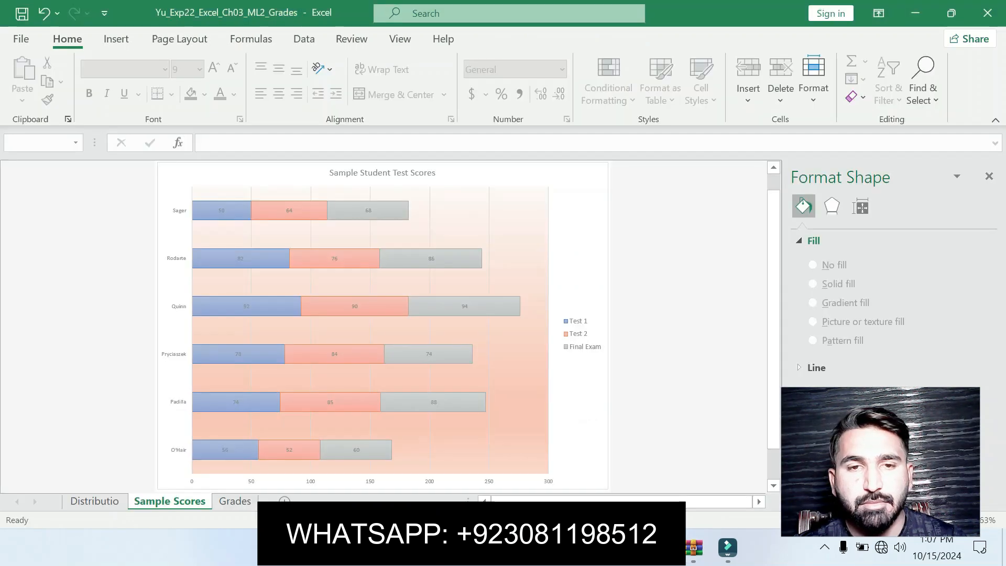
Select the Test 1 bar series, then switch to the Distribution sheet to view its pie chart
click(225, 306)
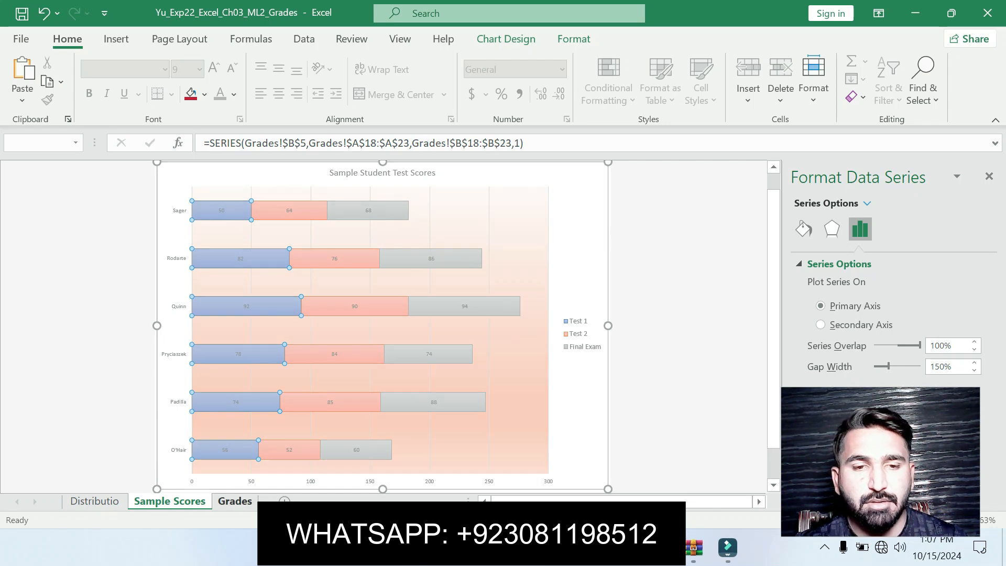
click(234, 501)
click(95, 502)
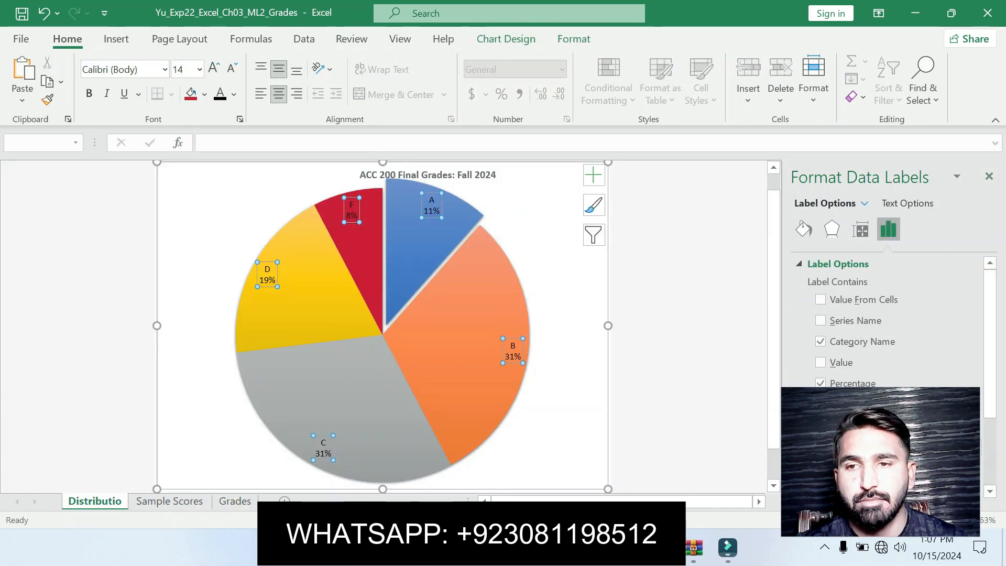
click(990, 177)
drag(998, 252, 998, 283)
scroll(495, 327, up, 3)
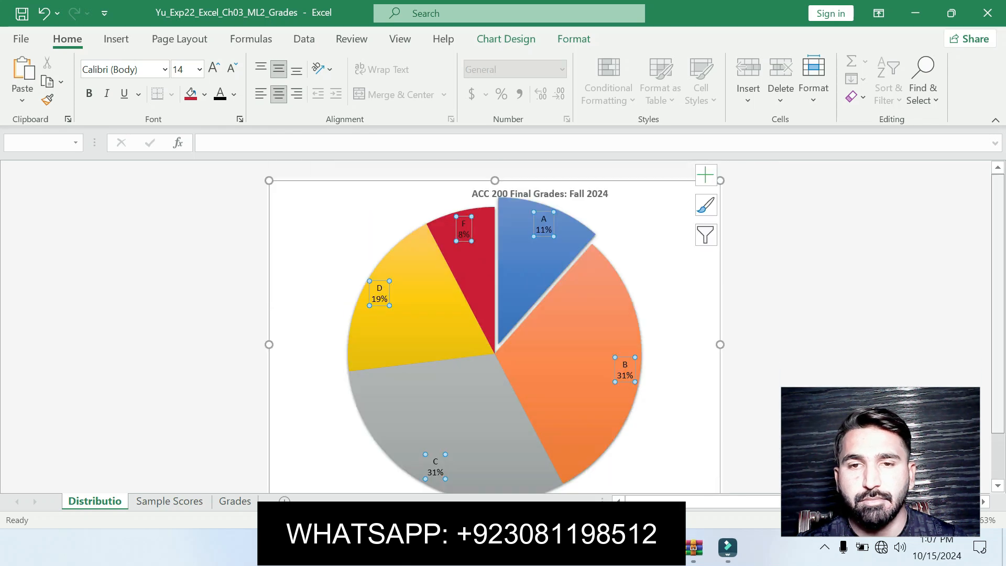
Switch to the instructions document and scroll back to its beginning
key(alt+Tab)
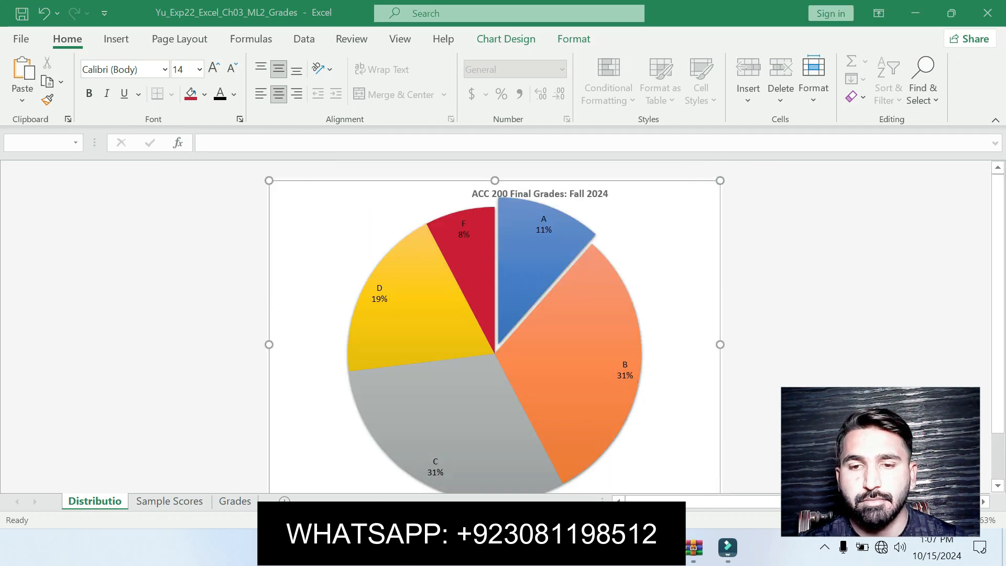
click(571, 548)
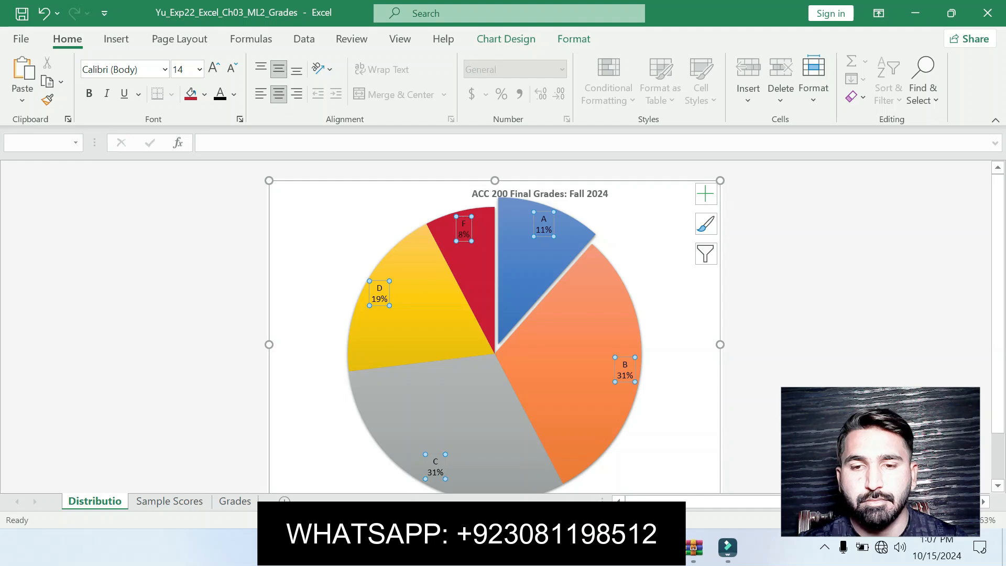
click(571, 548)
drag(999, 259, 999, 95)
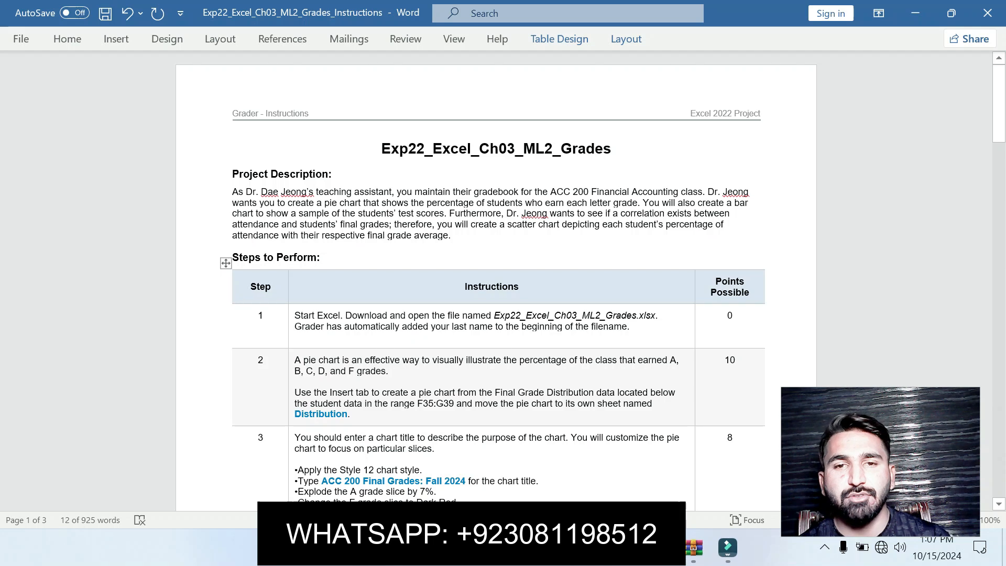